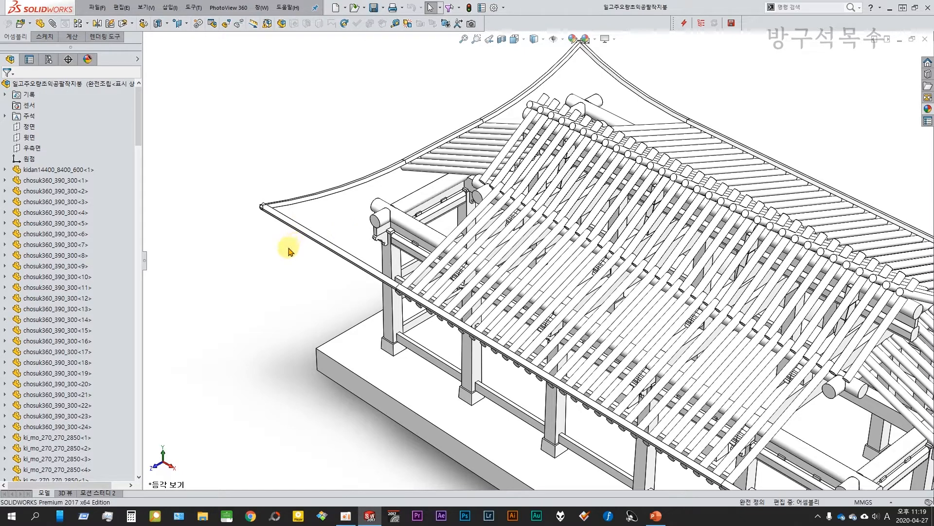
Open the pyounggodae 120_90_1 eave batten part and add a 3D sketch point at the lower corner of its raised end.
{"action": "scroll", "coordinate": [289, 251], "scroll_direction": "down", "scroll_amount": 2}
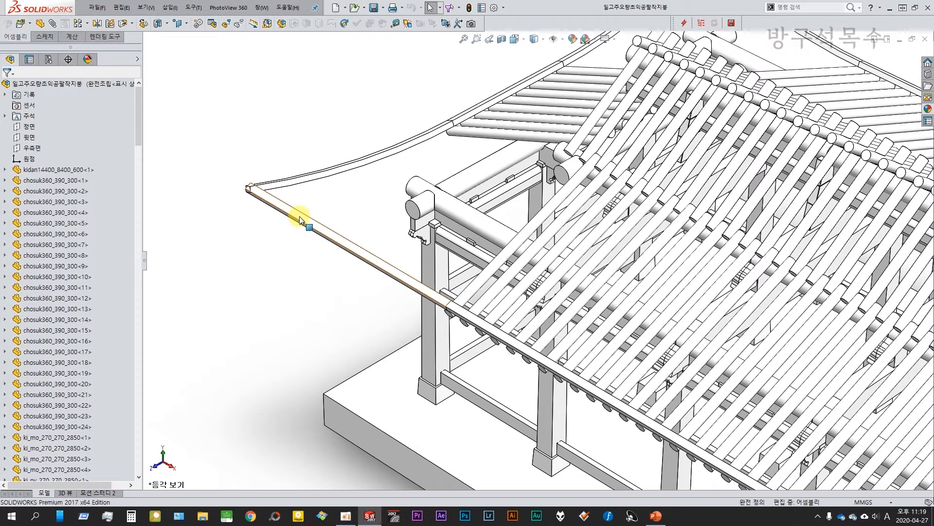
{"action": "left_click", "coordinate": [300, 220]}
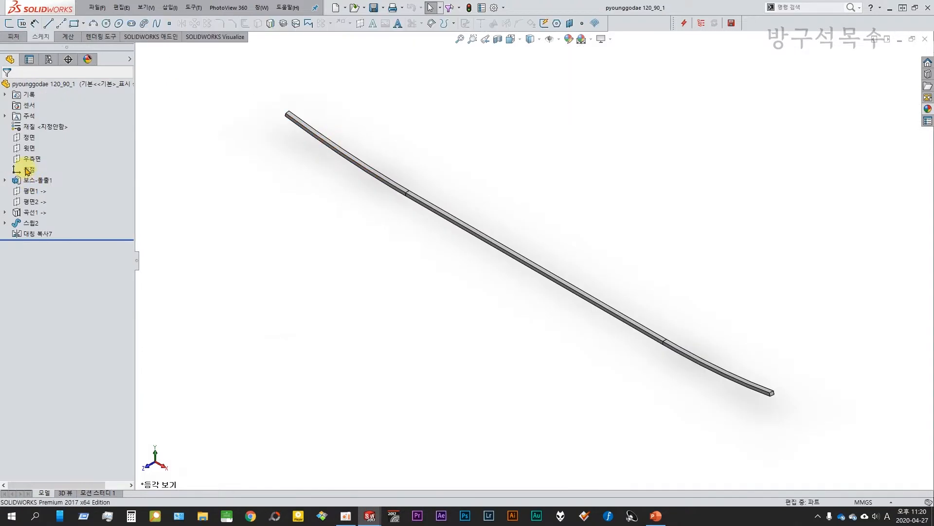
{"action": "left_click", "coordinate": [28, 169]}
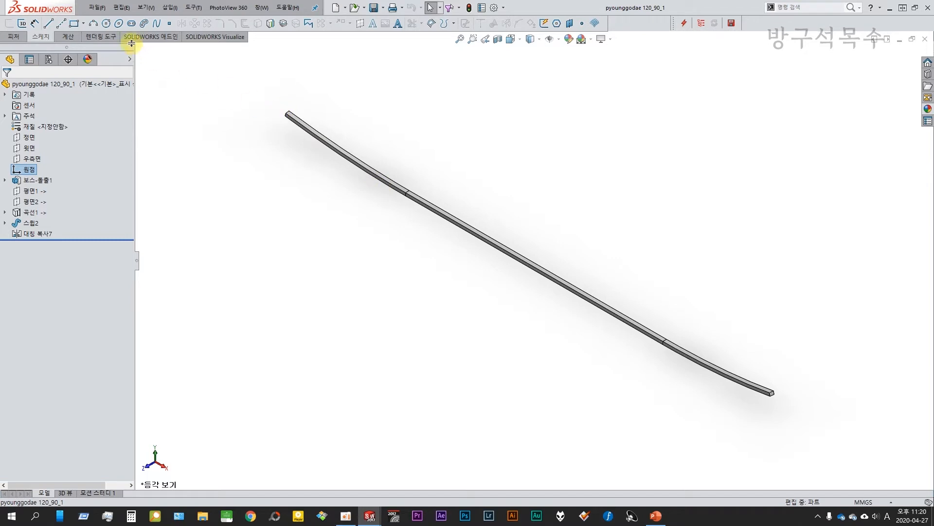
{"action": "left_click", "coordinate": [21, 22]}
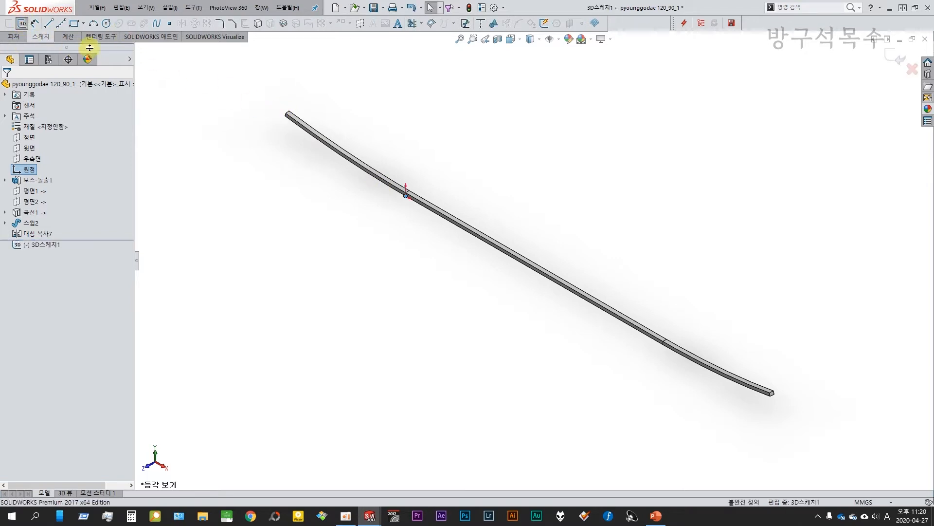
{"action": "scroll", "coordinate": [286, 142], "scroll_direction": "down", "scroll_amount": 6}
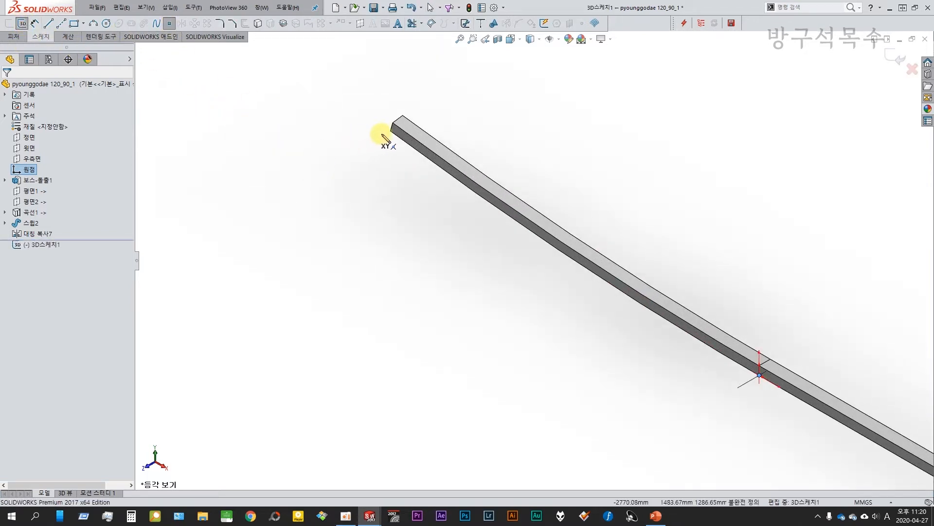
{"action": "left_click", "coordinate": [391, 131]}
{"action": "key", "text": "Escape"}
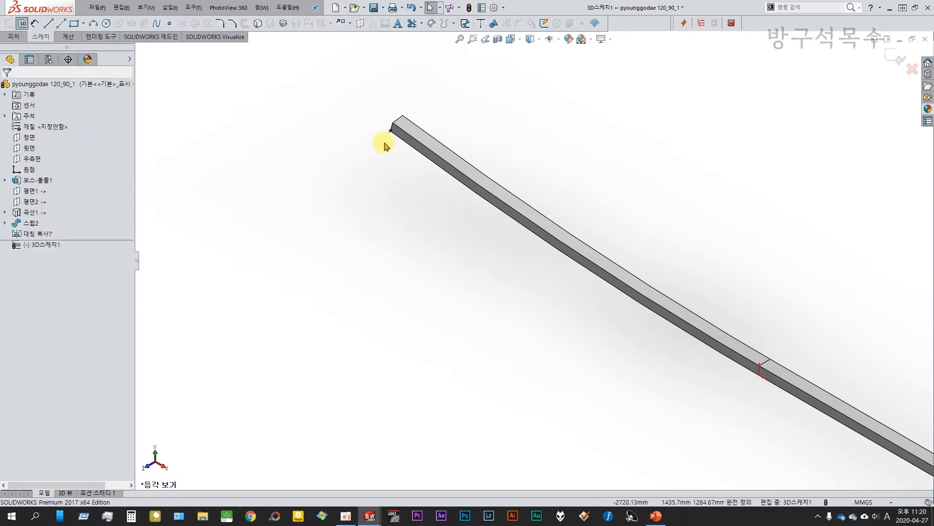
Close the 3D sketch and save the batten part.
{"action": "key", "text": "ctrl+b"}
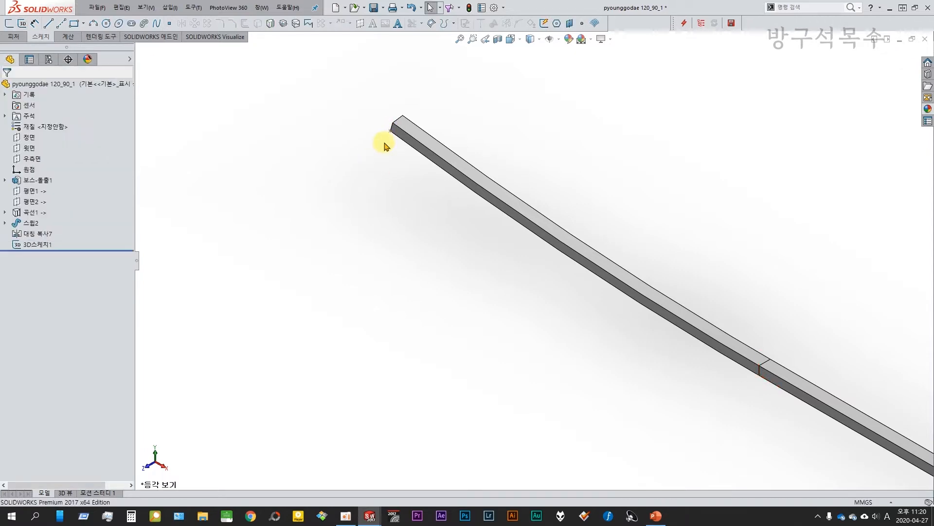
{"action": "key", "text": "ctrl+s"}
{"action": "key", "text": "Return"}
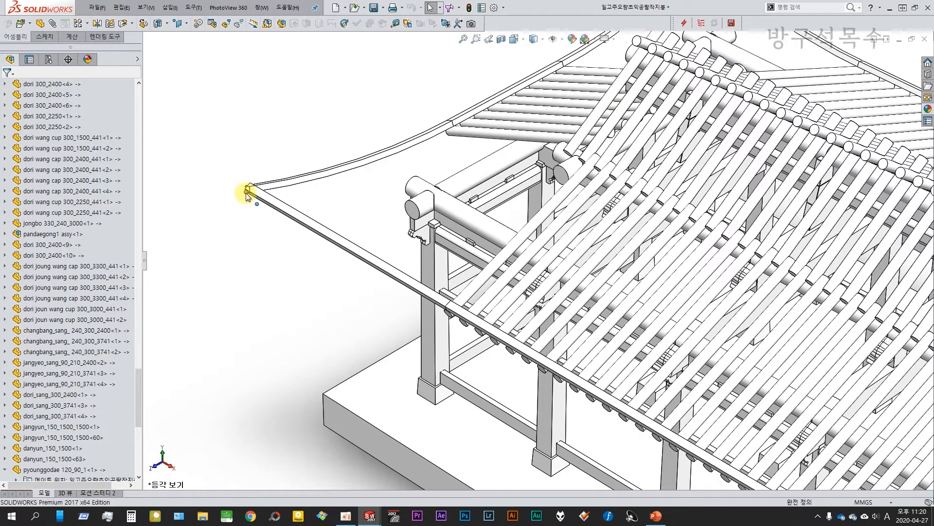
{"action": "left_click", "coordinate": [411, 193]}
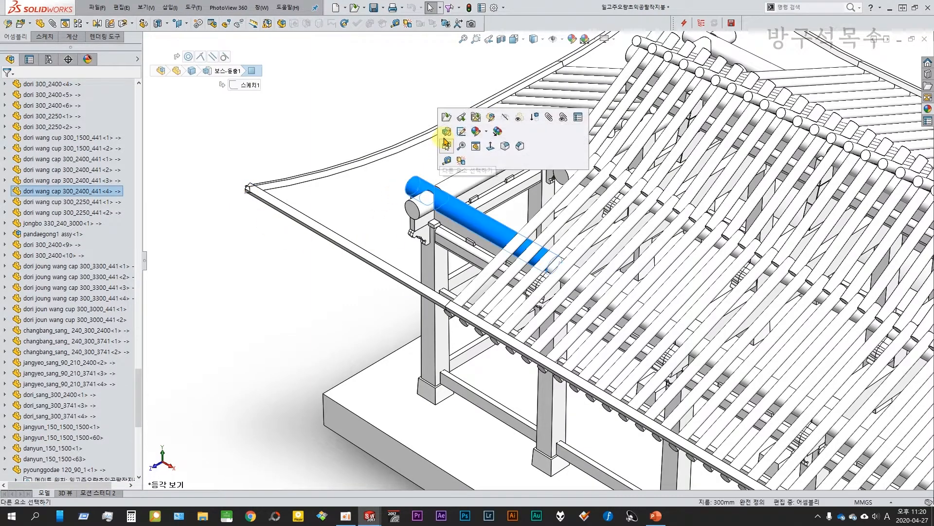
{"action": "left_click", "coordinate": [446, 118]}
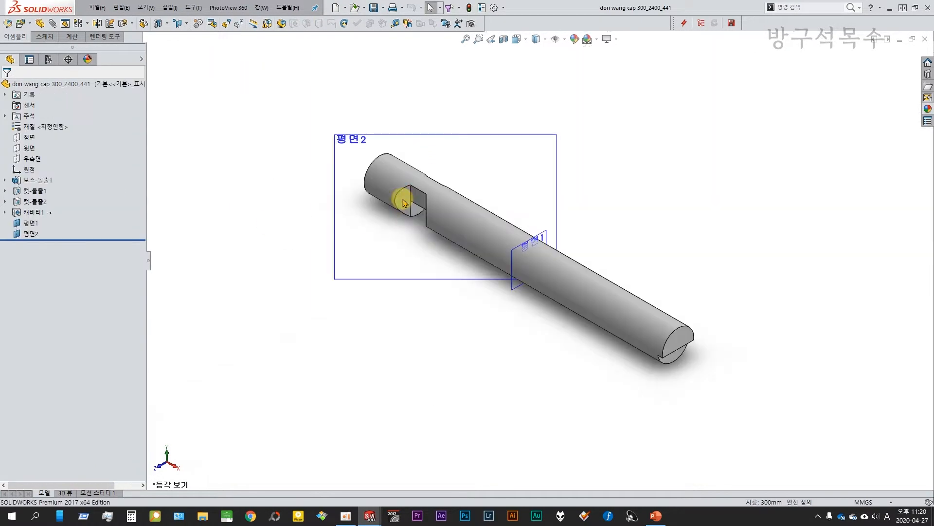
{"action": "left_click", "coordinate": [28, 138]}
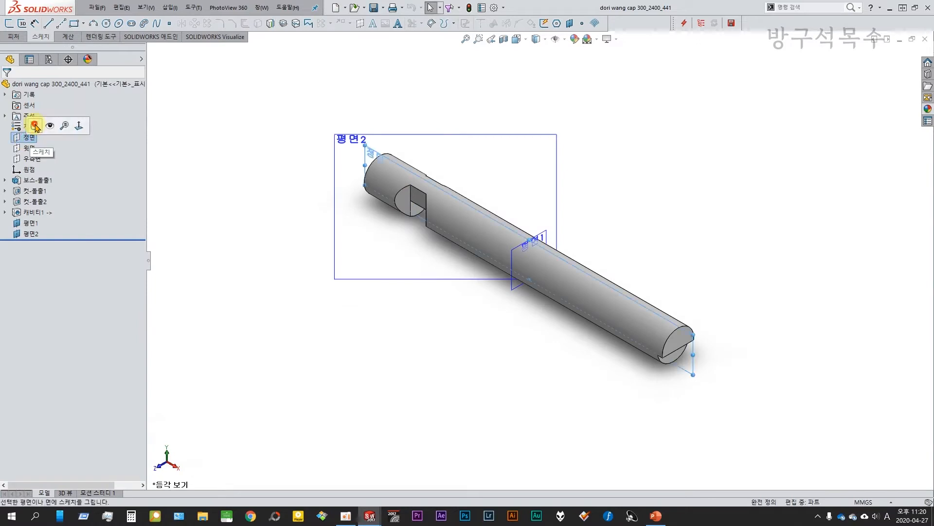
{"action": "left_click", "coordinate": [35, 124]}
{"action": "left_click", "coordinate": [169, 23]}
{"action": "scroll", "coordinate": [389, 204], "scroll_direction": "down", "scroll_amount": 5}
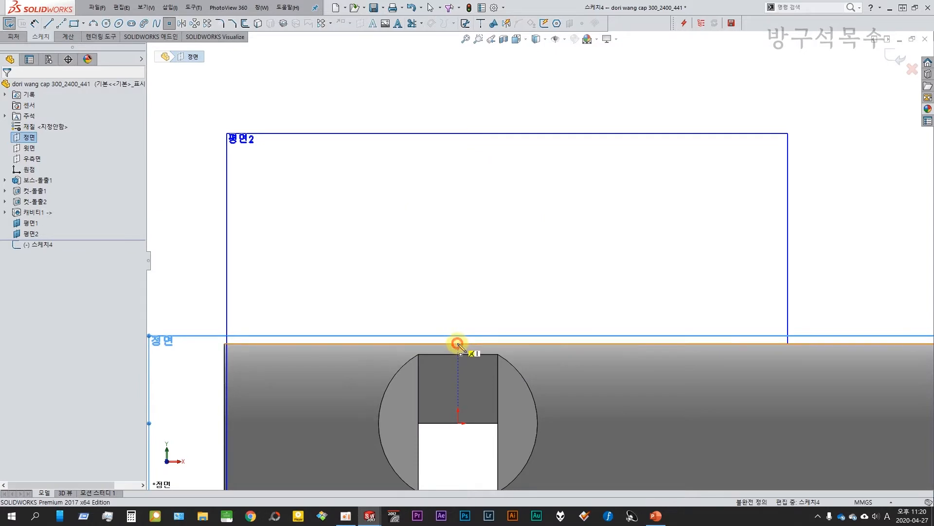
{"action": "left_click", "coordinate": [458, 343]}
{"action": "key", "text": "Escape"}
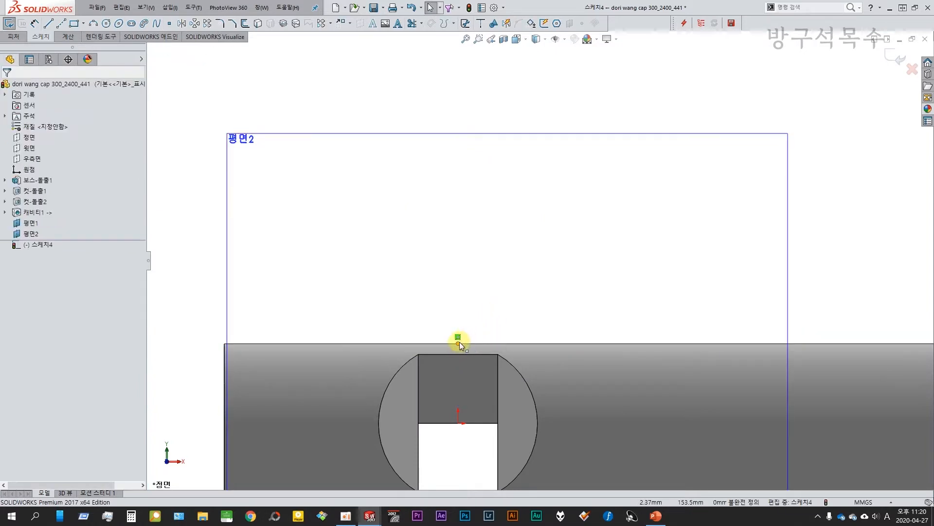
Constrain the sketch point vertically to the origin, close the sketch, and save the part.
{"action": "left_click_drag", "start_coordinate": [456, 345], "coordinate": [529, 339]}
{"action": "left_click", "coordinate": [517, 342]}
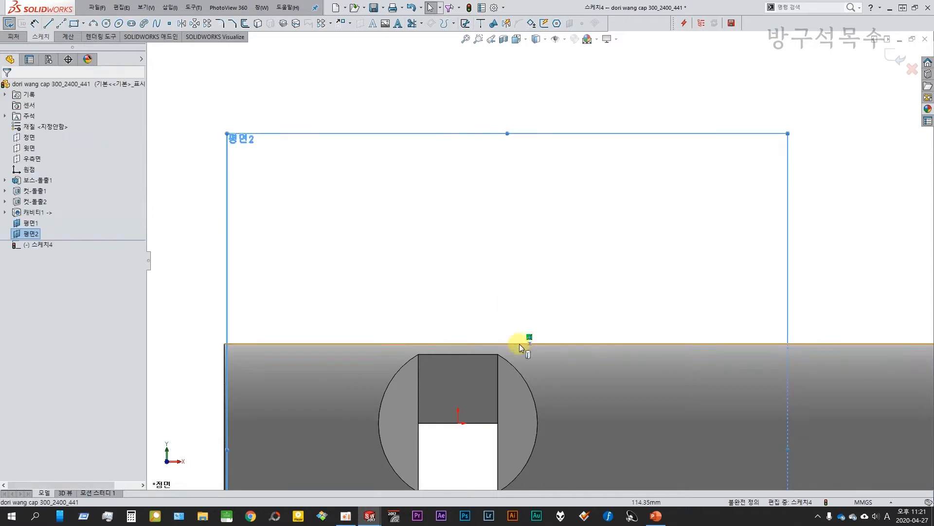
{"action": "left_click", "coordinate": [530, 342]}
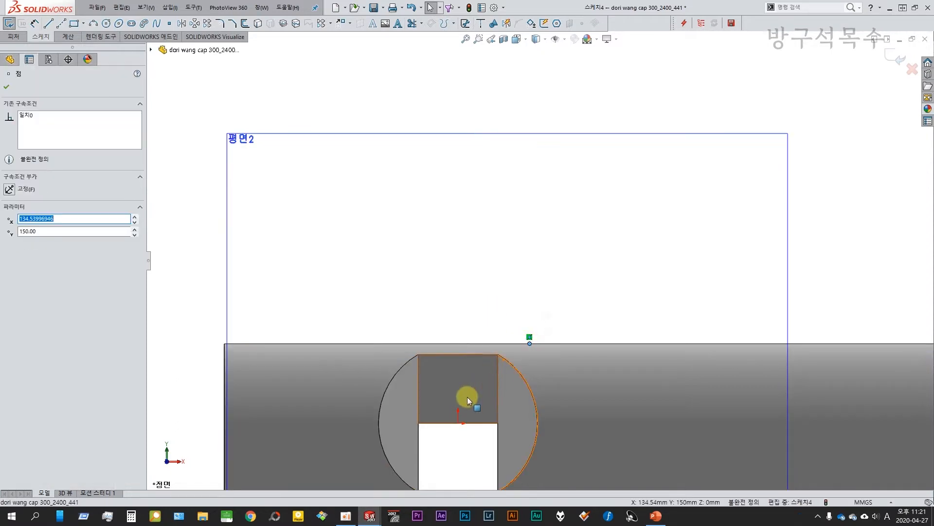
{"action": "left_click", "coordinate": [457, 423], "text": "ctrl"}
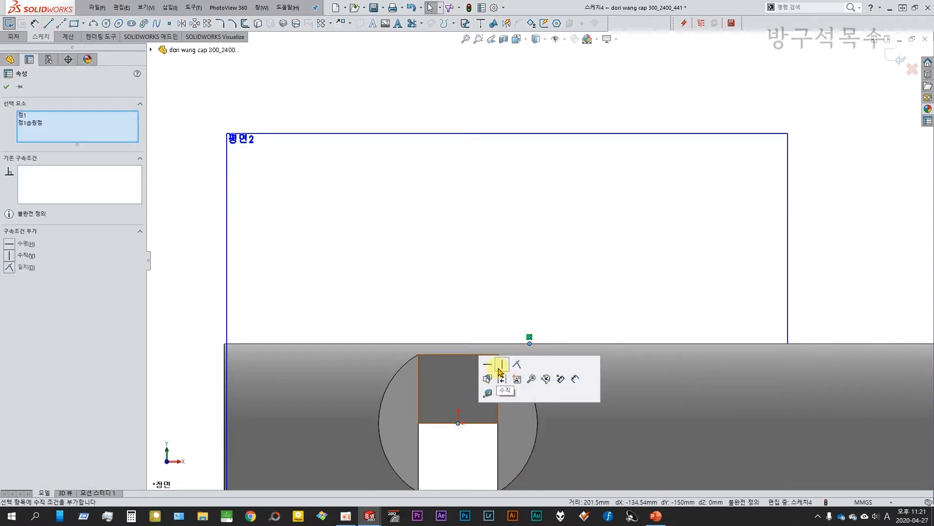
{"action": "left_click", "coordinate": [500, 371]}
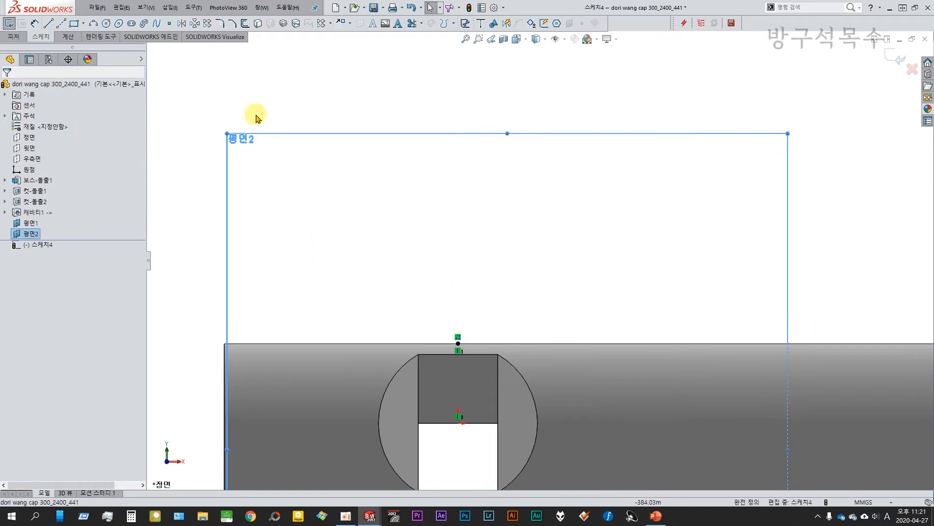
{"action": "double_click", "coordinate": [293, 86]}
{"action": "left_click", "coordinate": [372, 8]}
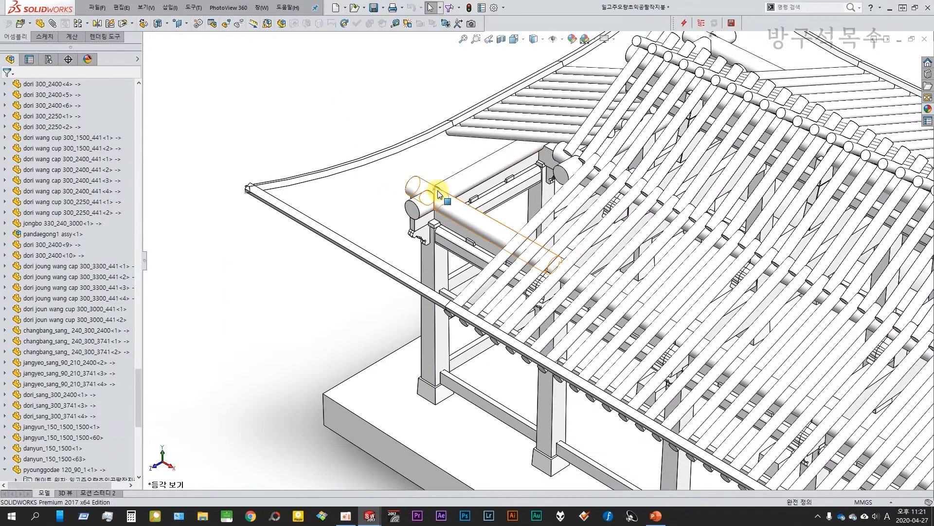
Open the dori joung wang cap 300_3300_441 part and sketch a point on its upper edge, using the front plane.
{"action": "left_click", "coordinate": [563, 159]}
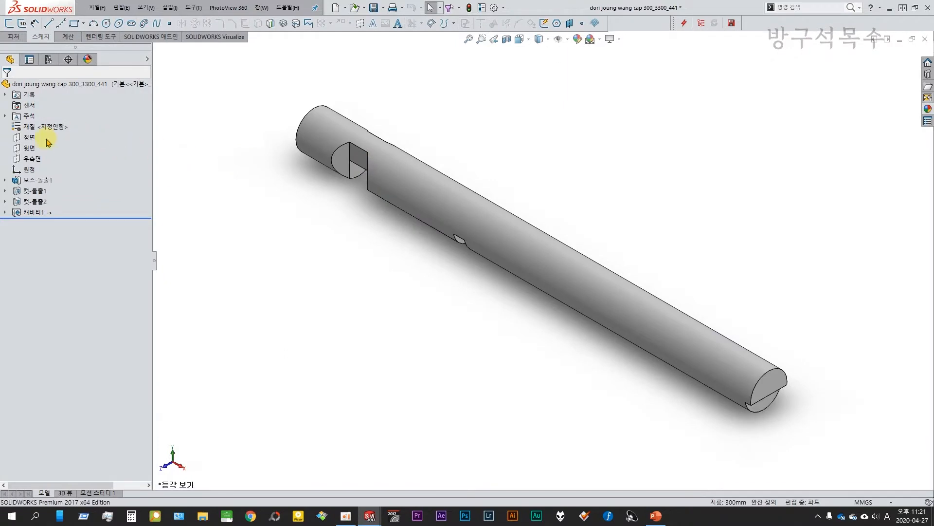
{"action": "left_click", "coordinate": [31, 138]}
{"action": "left_click", "coordinate": [36, 125]}
{"action": "left_click", "coordinate": [168, 23]}
{"action": "scroll", "coordinate": [346, 207], "scroll_direction": "down", "scroll_amount": 5}
{"action": "left_click", "coordinate": [390, 358]}
{"action": "key", "text": "Escape"}
Add a vertical relation between this purlin's sketch point and the origin, close the sketch, and save the part.
{"action": "left_click", "coordinate": [390, 359]}
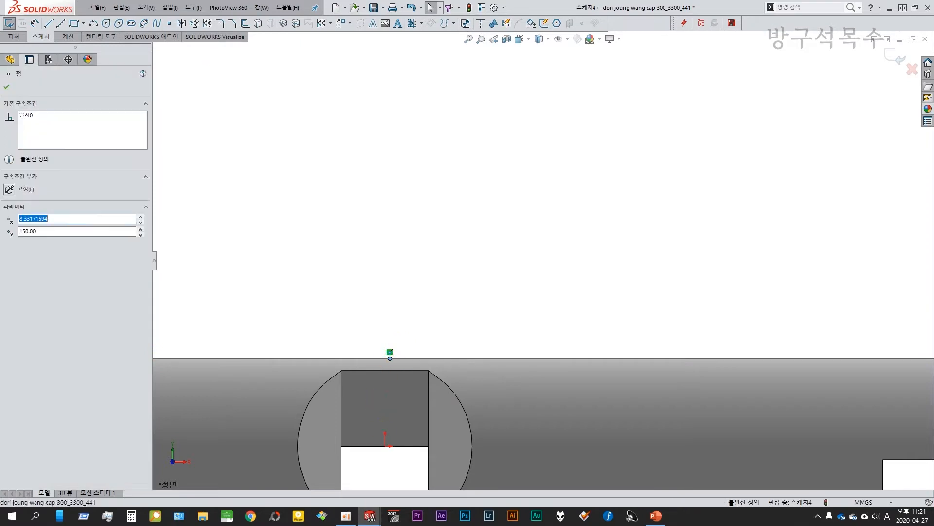
{"action": "left_click", "coordinate": [384, 445], "text": "ctrl"}
{"action": "left_click", "coordinate": [426, 393]}
{"action": "left_click", "coordinate": [406, 290]}
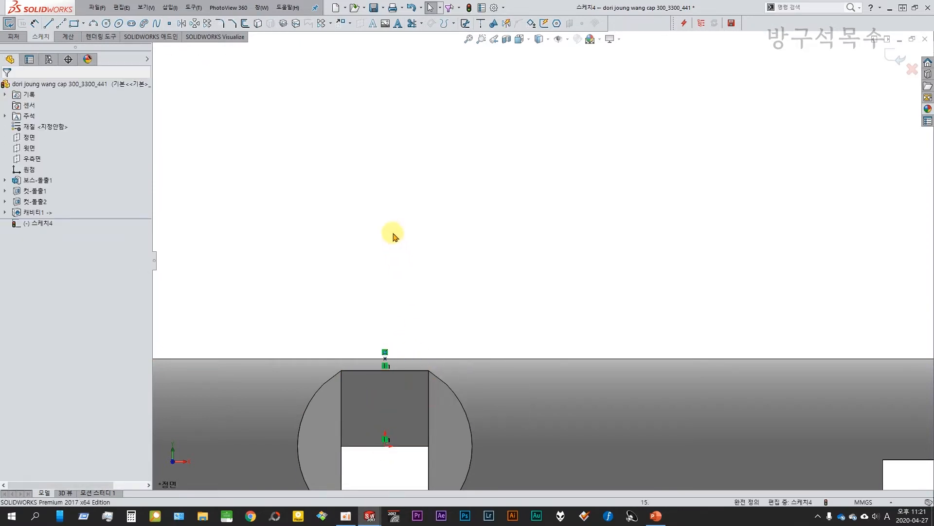
{"action": "key", "text": "ctrl+s"}
{"action": "left_click", "coordinate": [361, 97]}
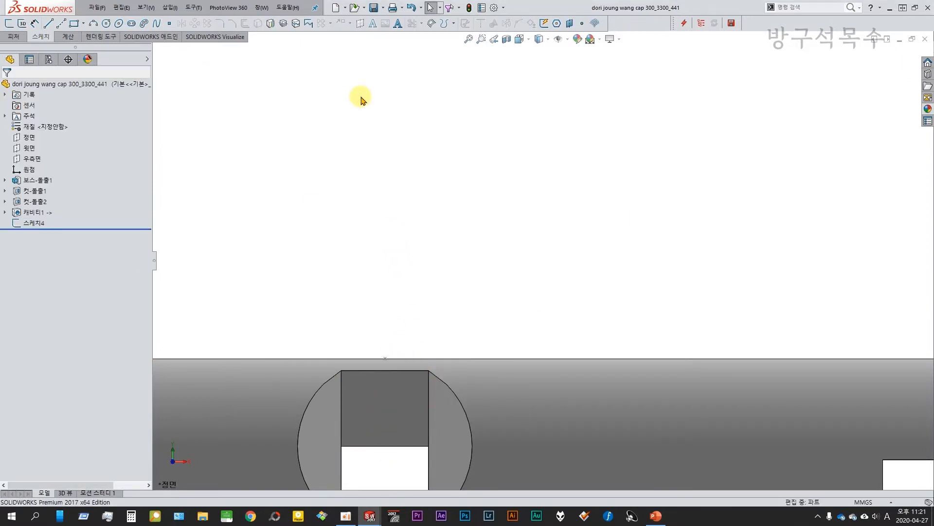
{"action": "key", "text": "ctrl+7"}
{"action": "key", "text": "ctrl+s"}
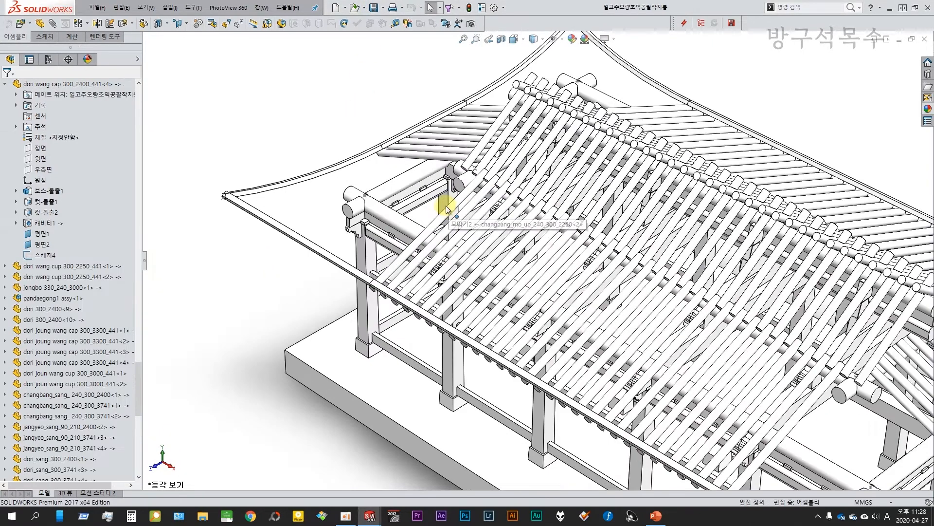
Insert a new part into the roof assembly and save it as chouyeo.
{"action": "scroll", "coordinate": [341, 195], "scroll_direction": "down", "scroll_amount": 1}
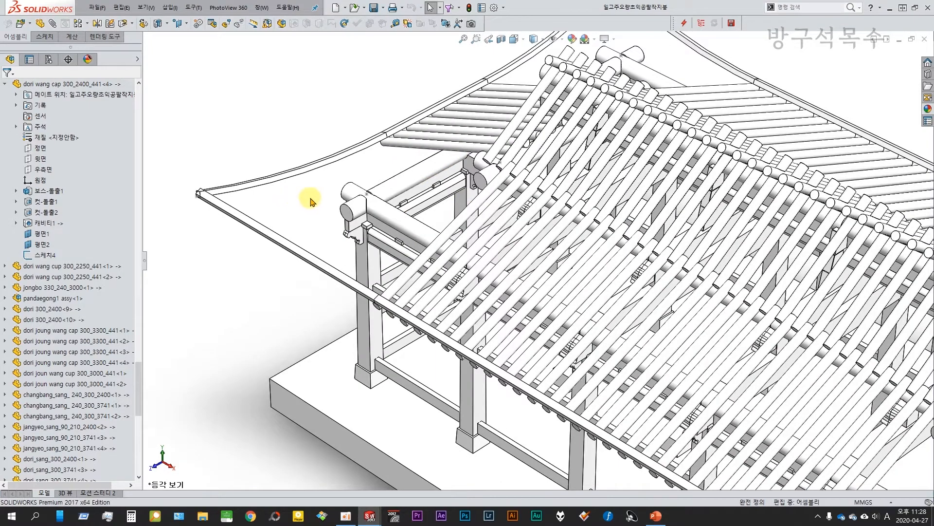
{"action": "scroll", "coordinate": [340, 205], "scroll_direction": "down", "scroll_amount": 1}
{"action": "scroll", "coordinate": [370, 215], "scroll_direction": "down", "scroll_amount": 1}
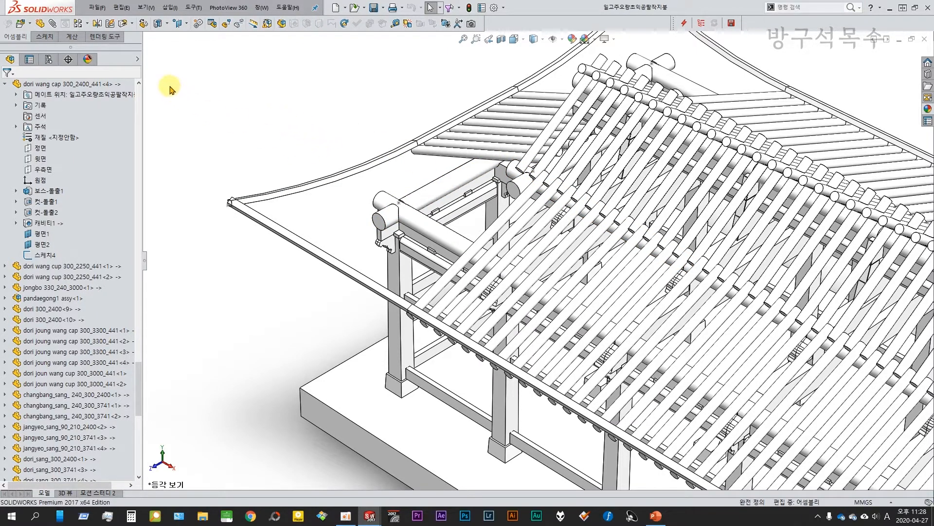
{"action": "left_click", "coordinate": [40, 25]}
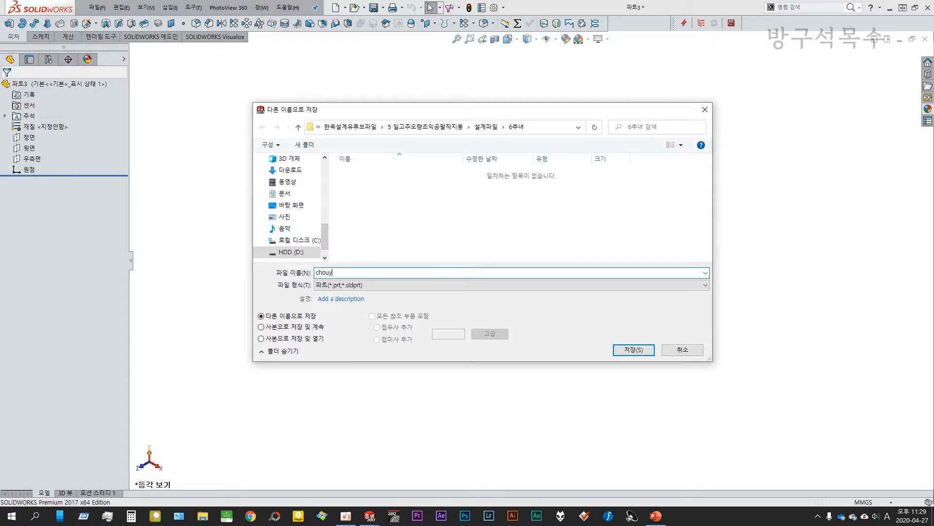
{"action": "left_click", "coordinate": [625, 353]}
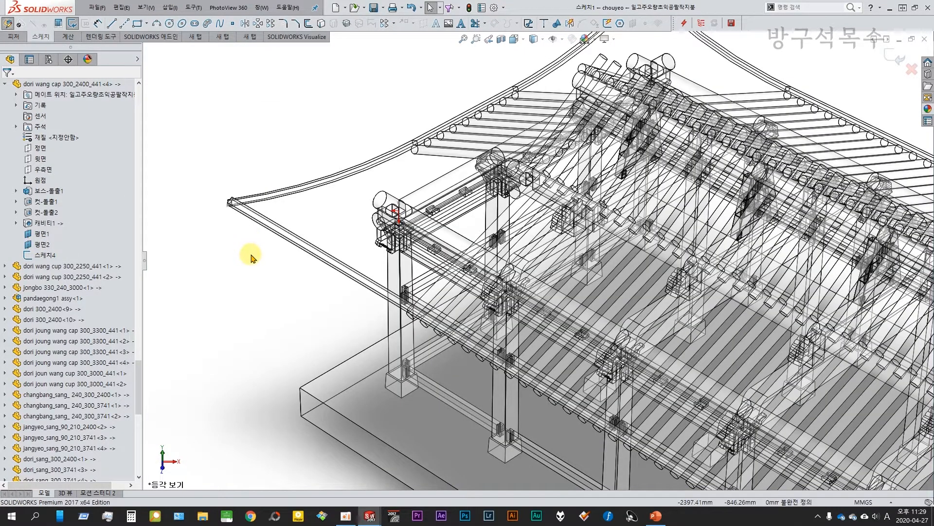
Sketch two connected lines from the eave batten's lower tip corner through the outer purlin's top point to the inner purlin's top point.
{"action": "key", "text": "ctrl+8"}
{"action": "scroll", "coordinate": [356, 227], "scroll_direction": "down", "scroll_amount": 4}
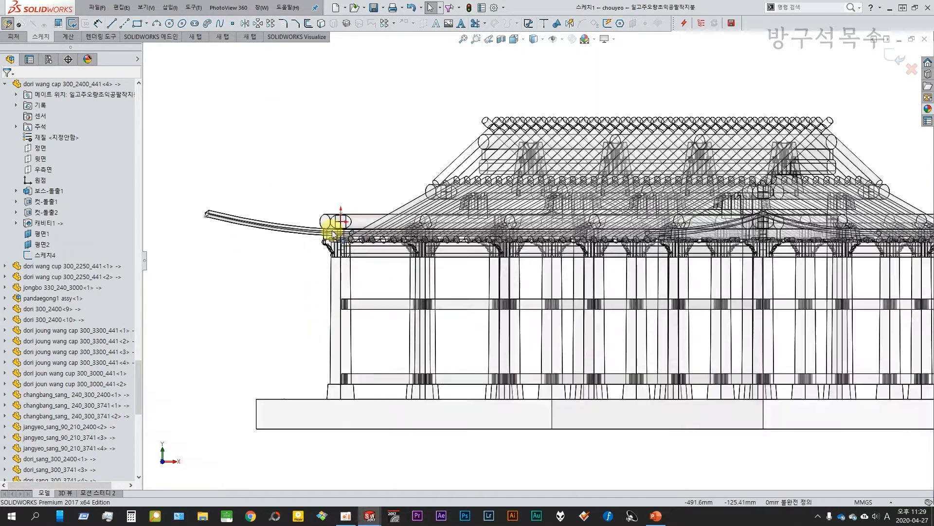
{"action": "scroll", "coordinate": [418, 222], "scroll_direction": "down", "scroll_amount": 2}
{"action": "scroll", "coordinate": [511, 243], "scroll_direction": "up", "scroll_amount": 4}
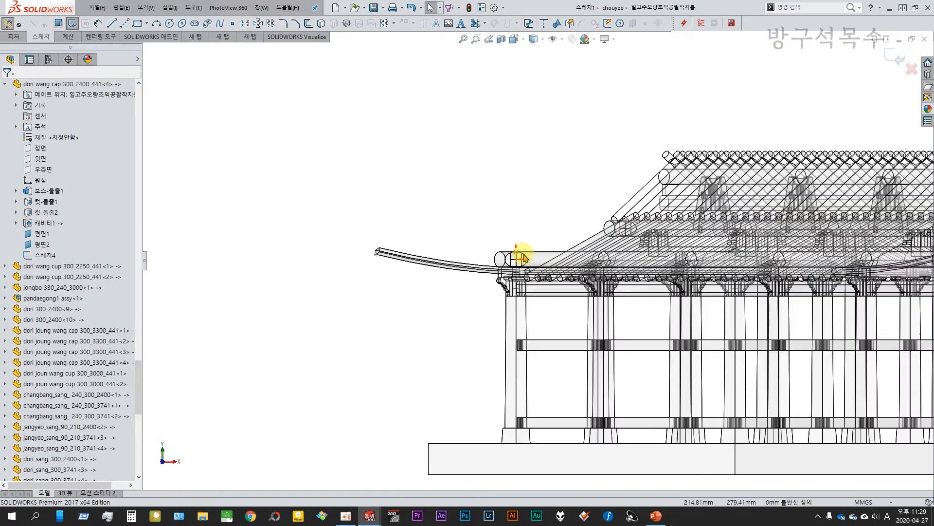
{"action": "scroll", "coordinate": [533, 257], "scroll_direction": "down", "scroll_amount": 3}
{"action": "scroll", "coordinate": [534, 257], "scroll_direction": "down", "scroll_amount": 1}
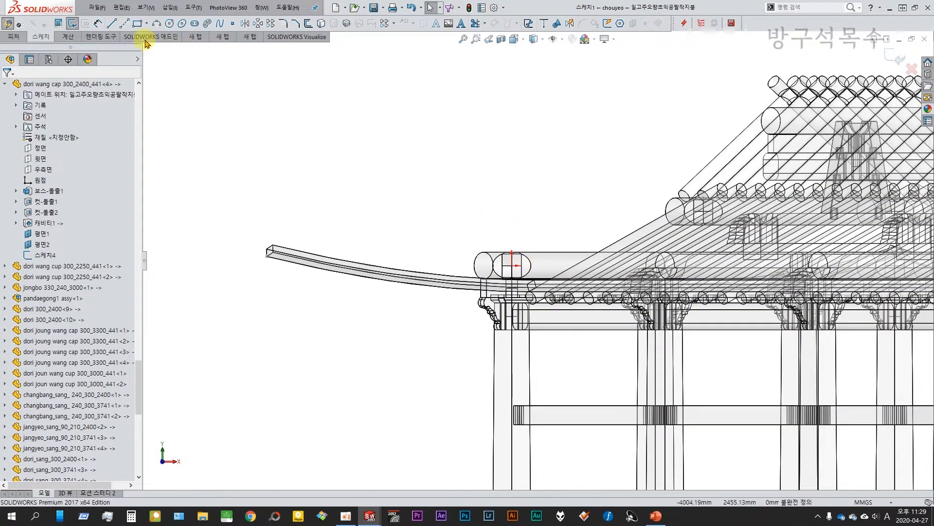
{"action": "left_click", "coordinate": [112, 24]}
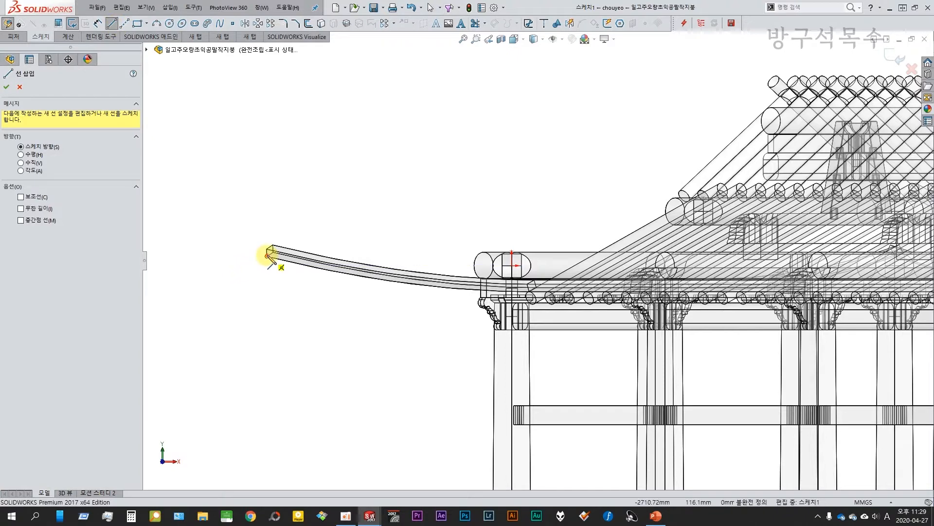
{"action": "left_click", "coordinate": [269, 252]}
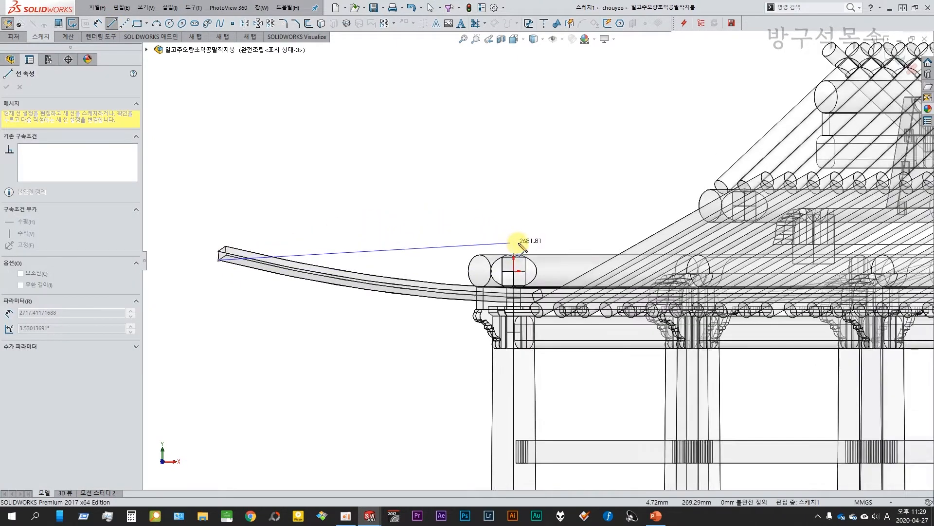
{"action": "scroll", "coordinate": [515, 246], "scroll_direction": "down", "scroll_amount": 3}
{"action": "scroll", "coordinate": [516, 262], "scroll_direction": "down", "scroll_amount": 4}
{"action": "double_click", "coordinate": [760, 172]}
{"action": "scroll", "coordinate": [678, 184], "scroll_direction": "up", "scroll_amount": 5}
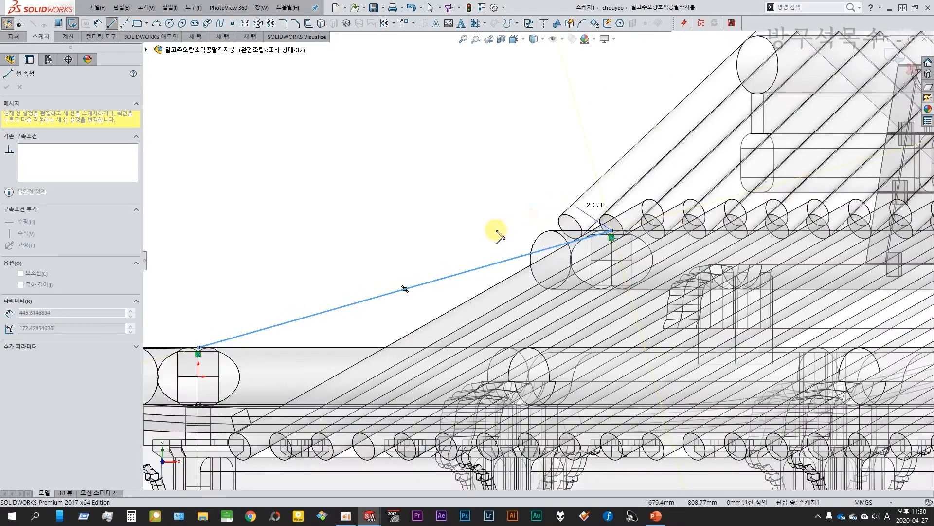
Close the triangle with a line from the inner purlin's top point back to the batten's tip corner.
{"action": "scroll", "coordinate": [496, 233], "scroll_direction": "up", "scroll_amount": 6}
{"action": "double_click", "coordinate": [250, 306]}
{"action": "key", "text": "Escape"}
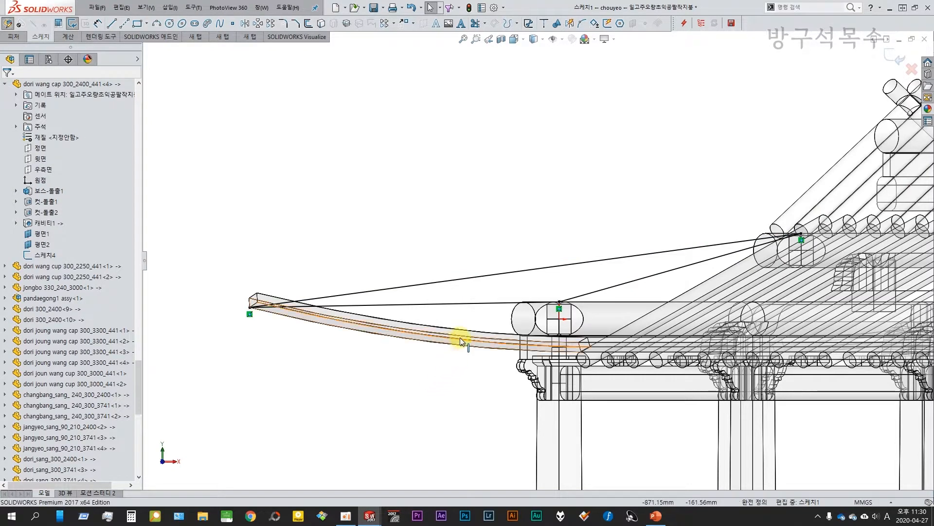
Convert the line between the batten tip and the outer purlin's top point to construction geometry.
{"action": "left_click", "coordinate": [465, 306]}
{"action": "left_click", "coordinate": [505, 262]}
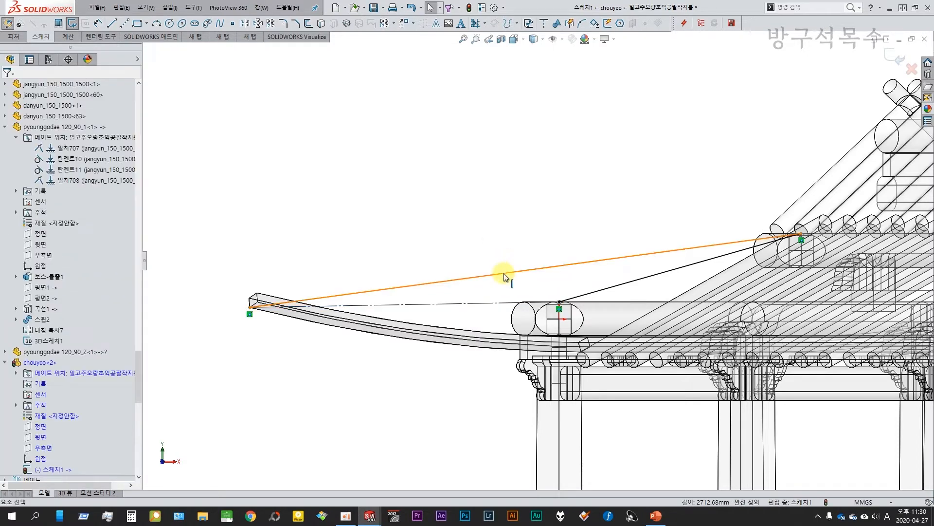
Convert the other two triangle lines, batten tip to inner purlin and outer to inner purlin, to construction geometry.
{"action": "left_click", "coordinate": [502, 273]}
{"action": "left_click", "coordinate": [546, 231]}
{"action": "left_click", "coordinate": [612, 286]}
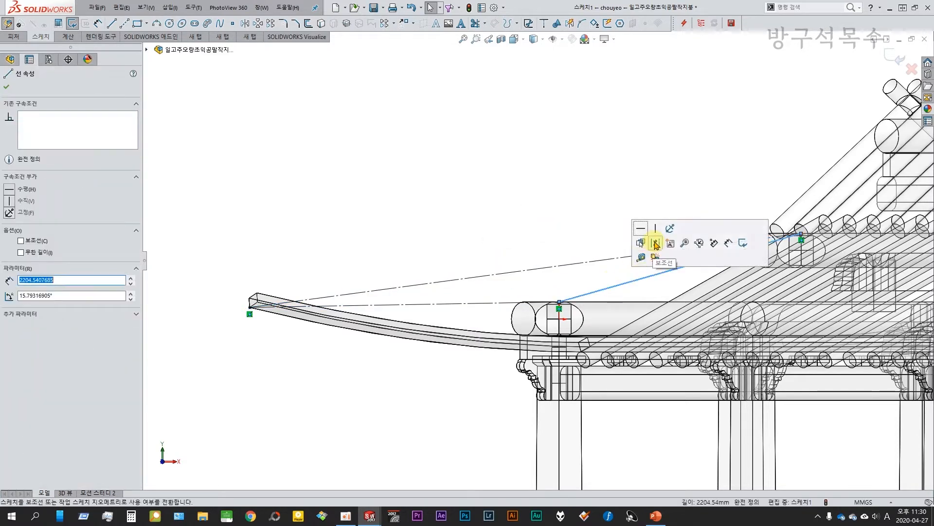
{"action": "left_click", "coordinate": [656, 245]}
{"action": "left_click", "coordinate": [511, 234]}
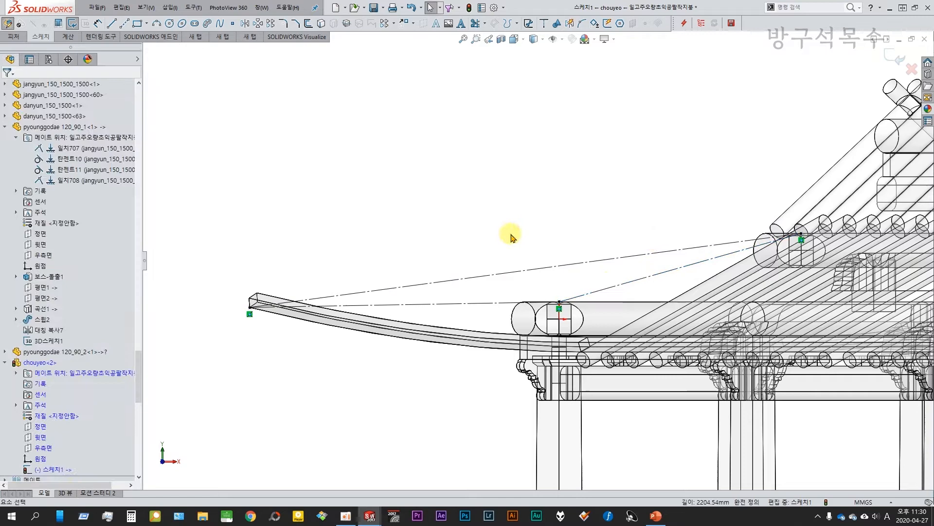
Draw a construction line from the batten-to-inner-purlin line down to the outer purlin's top point and make the two perpendicular.
{"action": "left_click", "coordinate": [124, 23]}
{"action": "left_click", "coordinate": [526, 270]}
{"action": "left_click", "coordinate": [559, 302]}
{"action": "key", "text": "Escape"}
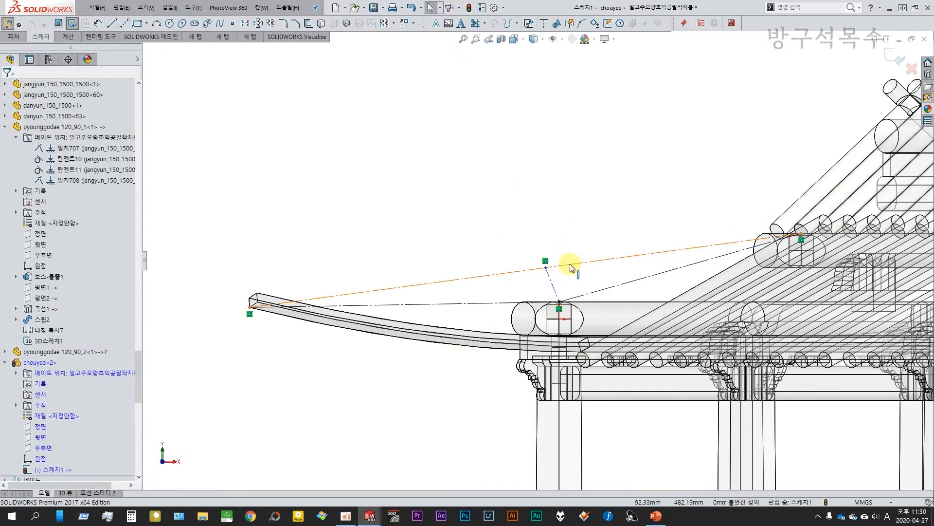
{"action": "left_click", "coordinate": [553, 267]}
{"action": "left_click", "coordinate": [552, 282], "text": "ctrl"}
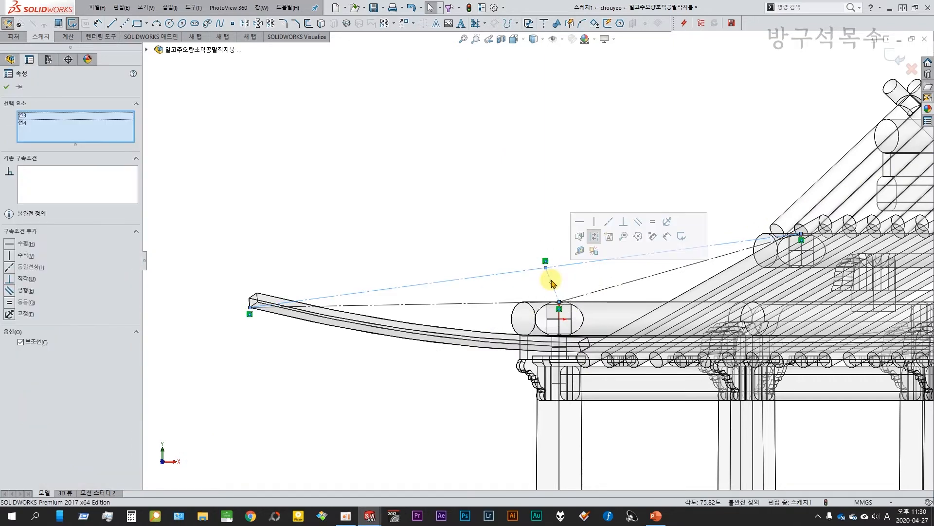
{"action": "left_click", "coordinate": [623, 221]}
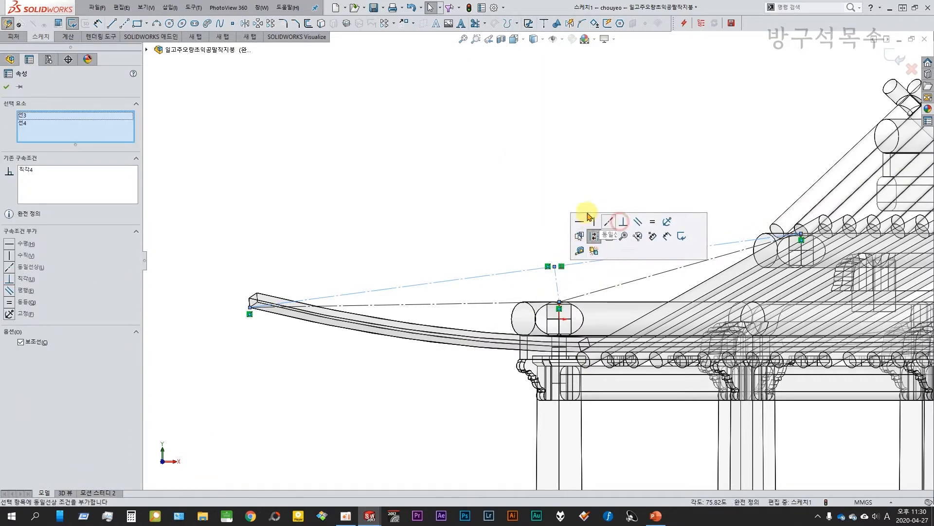
{"action": "left_click", "coordinate": [530, 214]}
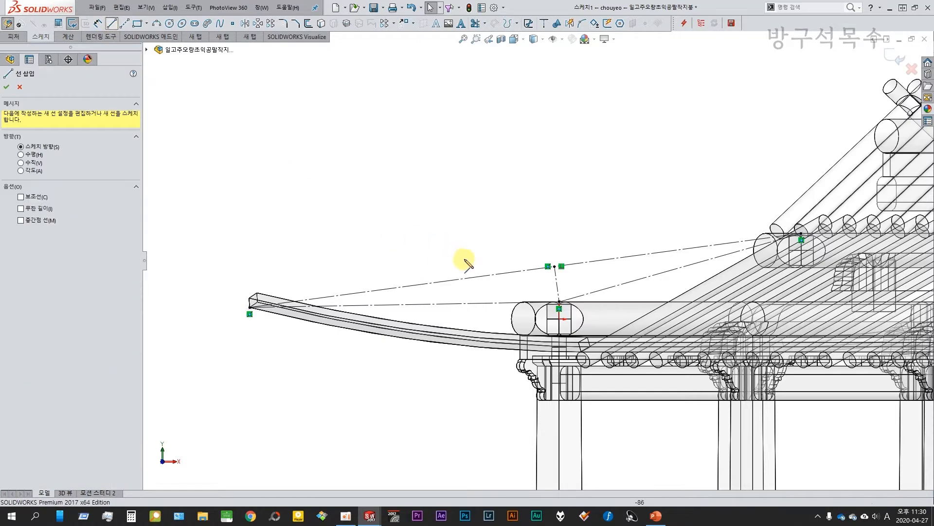
Sketch three connected lines: about 2444 mm from the outer purlin's top point past the inner purlin, a short upright end, and back to the perpendicular's foot.
{"action": "left_click", "coordinate": [559, 302]}
{"action": "scroll", "coordinate": [560, 299], "scroll_direction": "up", "scroll_amount": 5}
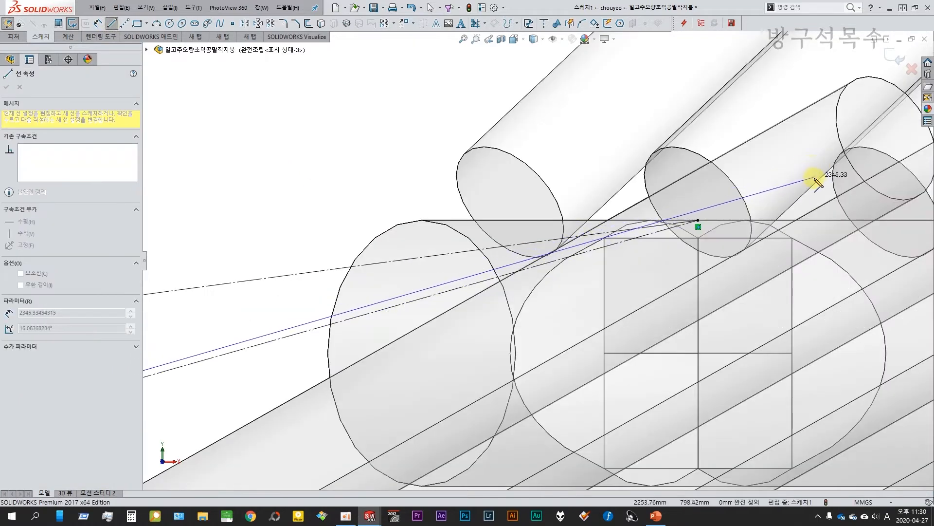
{"action": "key", "text": "z"}
{"action": "left_click", "coordinate": [788, 181]}
{"action": "left_click", "coordinate": [787, 161]}
{"action": "scroll", "coordinate": [782, 163], "scroll_direction": "up", "scroll_amount": 3}
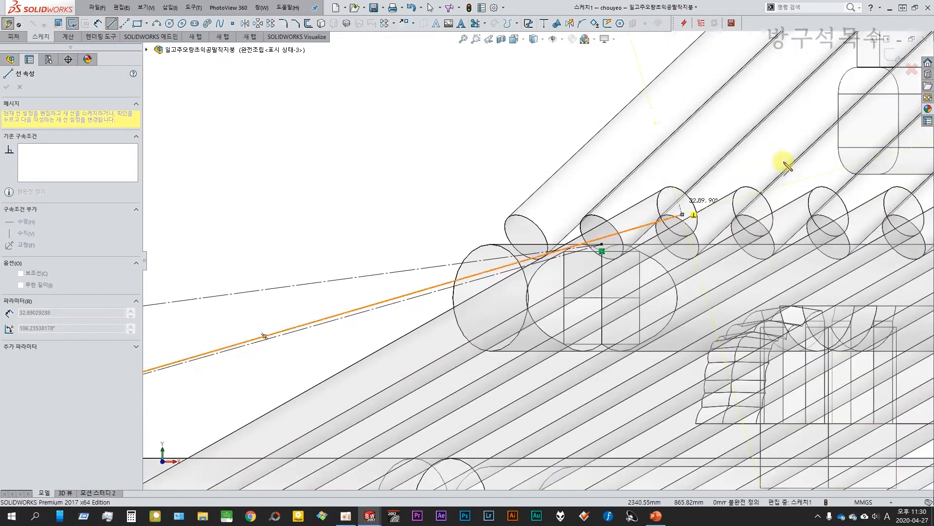
{"action": "scroll", "coordinate": [564, 184], "scroll_direction": "up", "scroll_amount": 3}
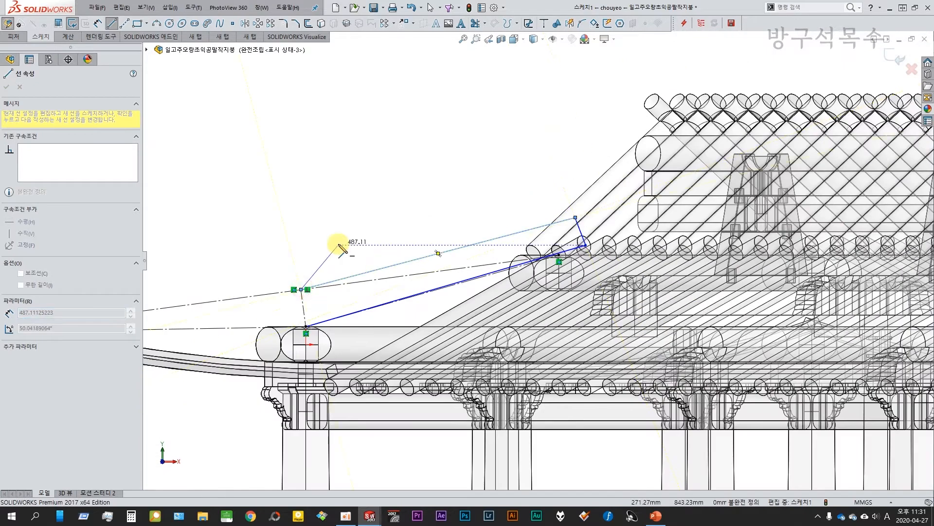
{"action": "key", "text": "Escape"}
Make the new lower line collinear with the construction line joining the outer and inner purlins' top points.
{"action": "scroll", "coordinate": [537, 192], "scroll_direction": "up", "scroll_amount": 2}
{"action": "left_click", "coordinate": [586, 273]}
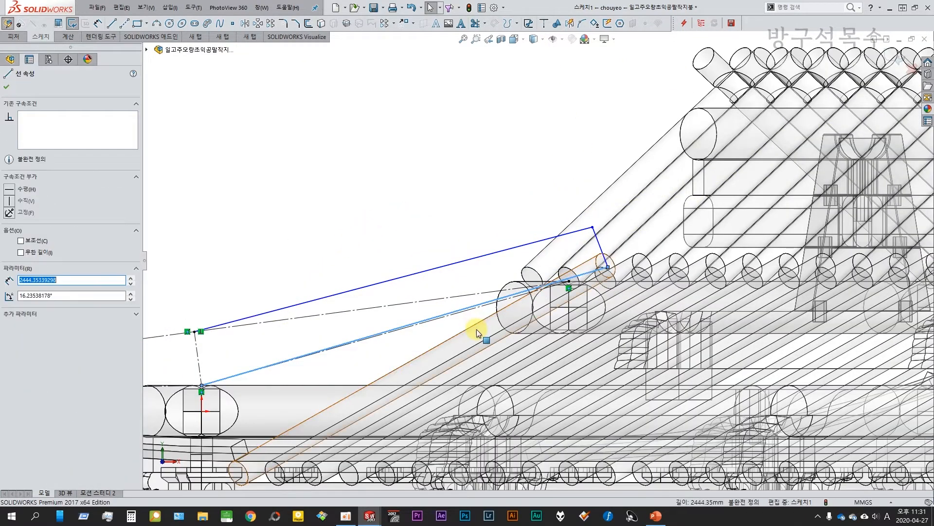
{"action": "left_click", "coordinate": [480, 308], "text": "ctrl"}
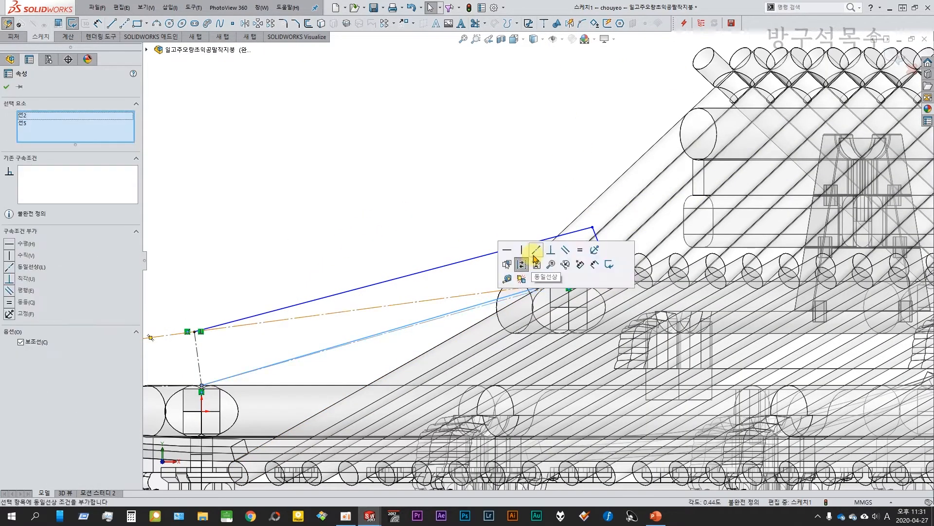
{"action": "left_click", "coordinate": [559, 265]}
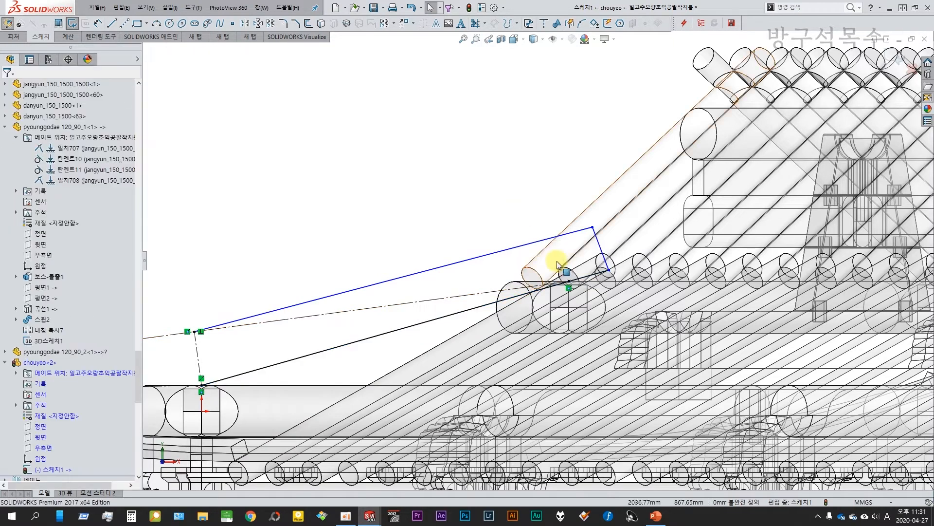
Make the short end line perpendicular to the lower line.
{"action": "left_click", "coordinate": [599, 251]}
{"action": "left_click", "coordinate": [589, 277], "text": "ctrl"}
{"action": "left_click", "coordinate": [657, 217]}
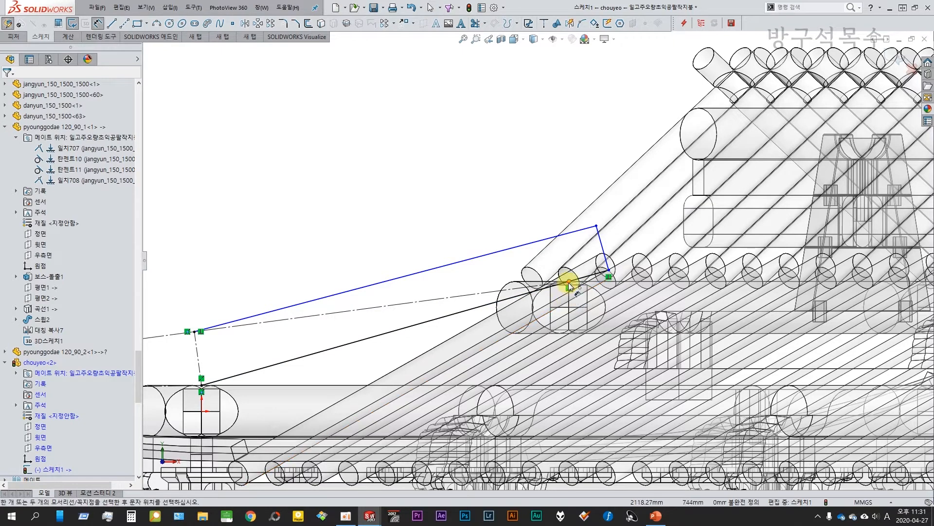
Dimension the distance from the inner purlin's top point to the short end line as 300 mm.
{"action": "left_click", "coordinate": [590, 273]}
{"action": "left_click", "coordinate": [607, 269]}
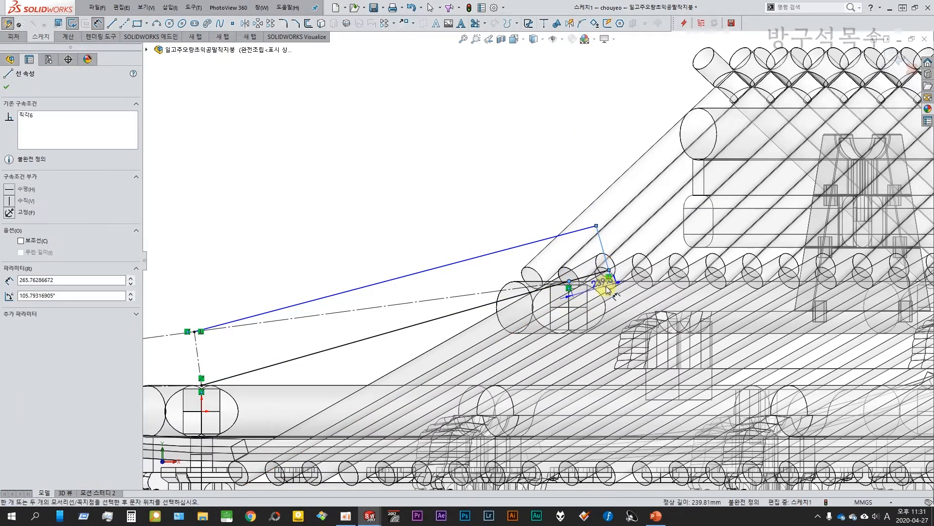
{"action": "left_click", "coordinate": [559, 201]}
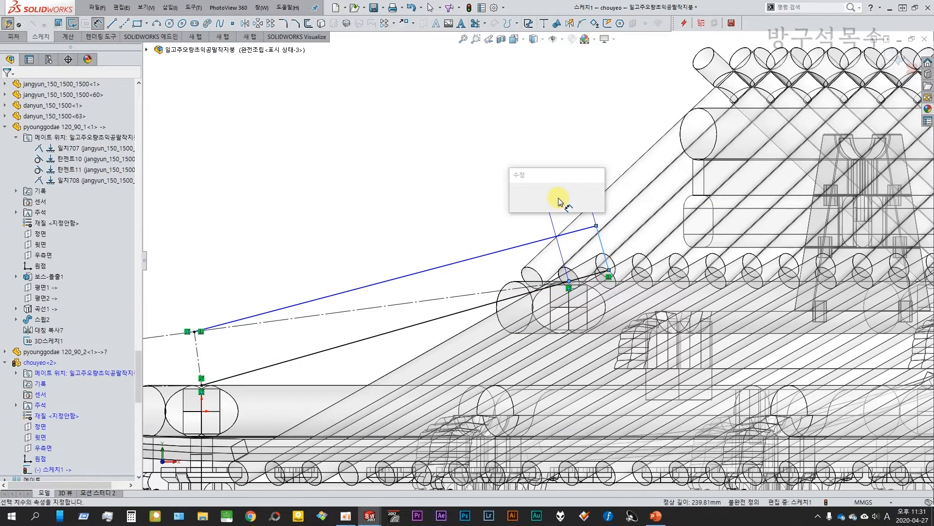
{"action": "type", "text": "300"}
{"action": "key", "text": "Return"}
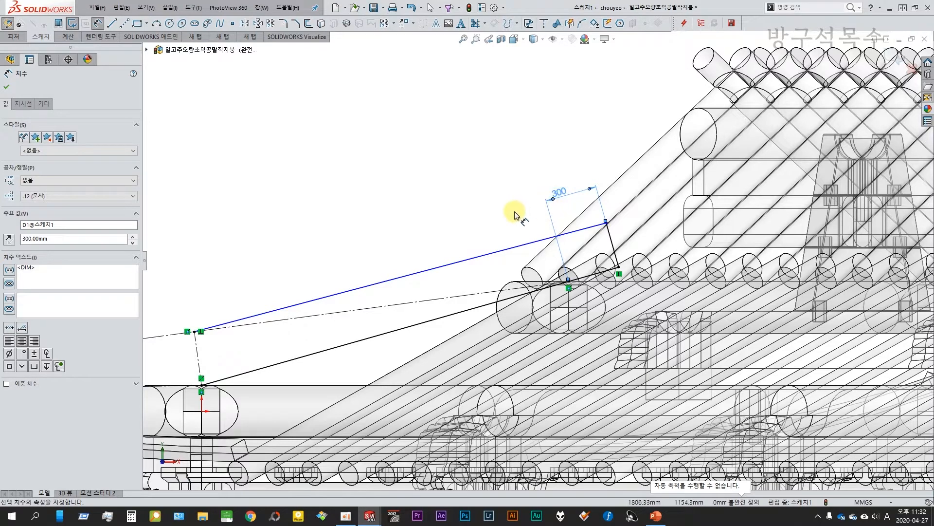
Set the distance between the inner purlin's top point and the end line to 600 mm.
{"action": "double_click", "coordinate": [566, 192]}
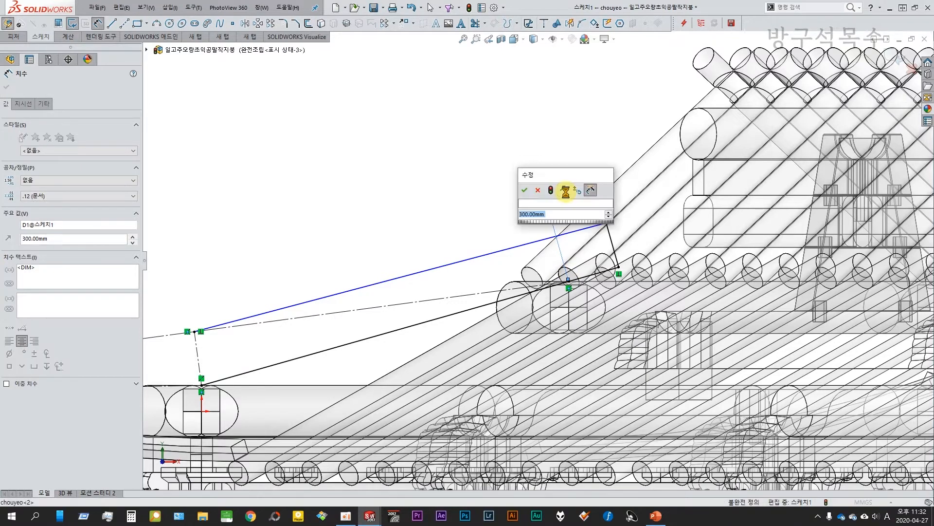
{"action": "key", "text": "Return"}
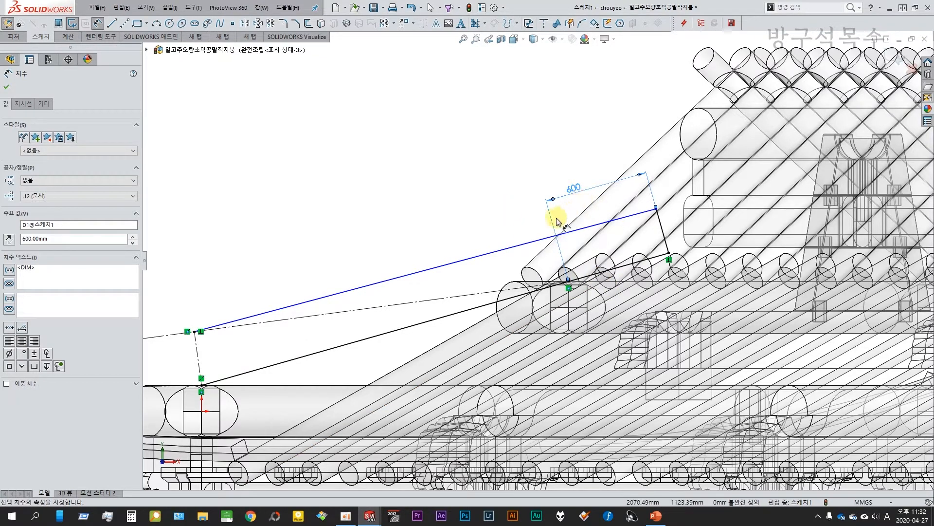
{"action": "key", "text": "Escape"}
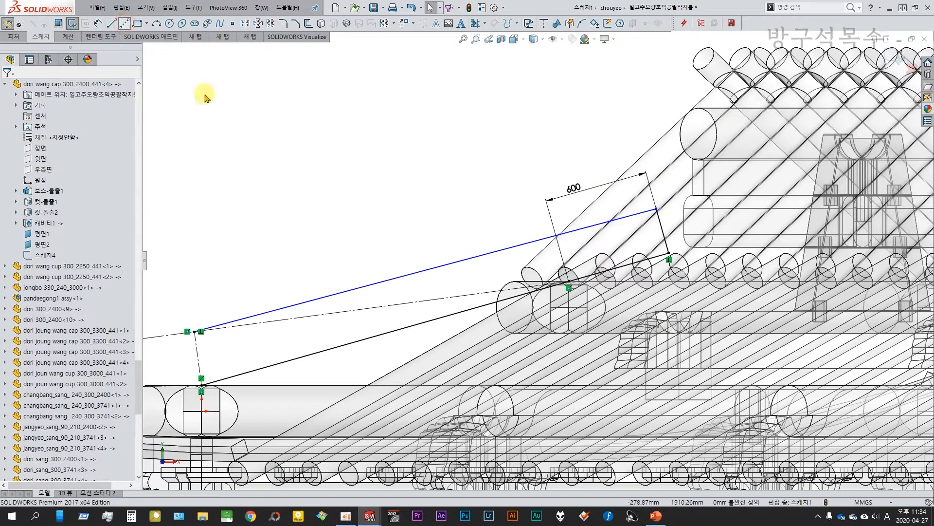
Draw a construction line about 279 mm long from the inner purlin's top point to the upper line.
{"action": "left_click", "coordinate": [549, 237]}
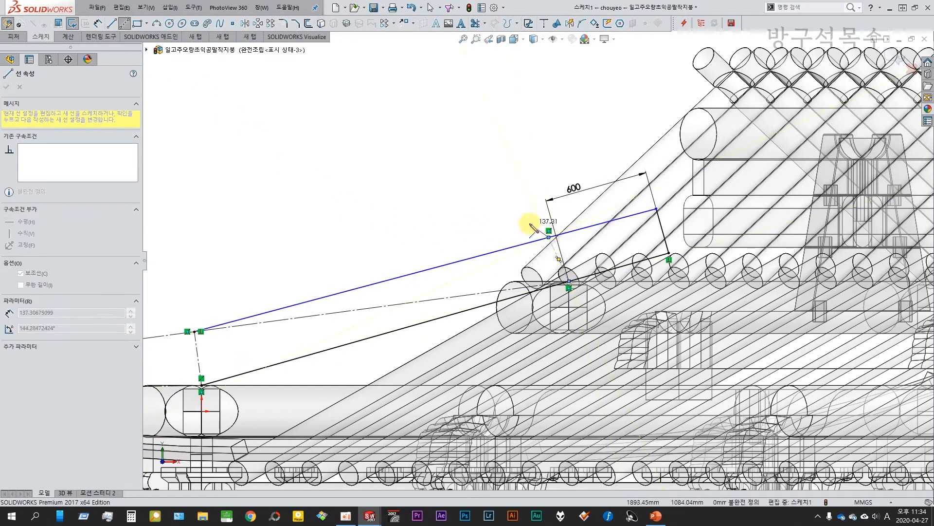
{"action": "key", "text": "Escape"}
Try to make the inner purlin's construction line perpendicular to the upper line.
{"action": "left_click", "coordinate": [557, 254]}
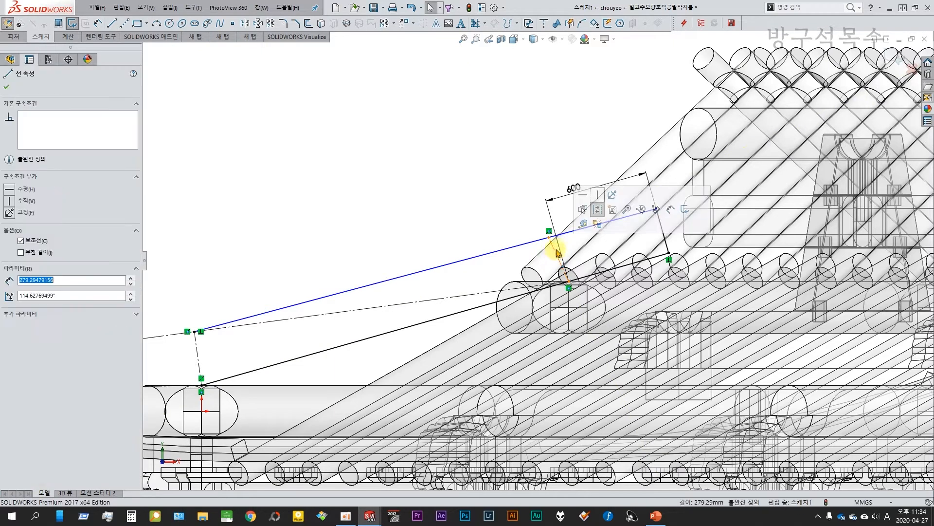
{"action": "left_click", "coordinate": [562, 235], "text": "ctrl"}
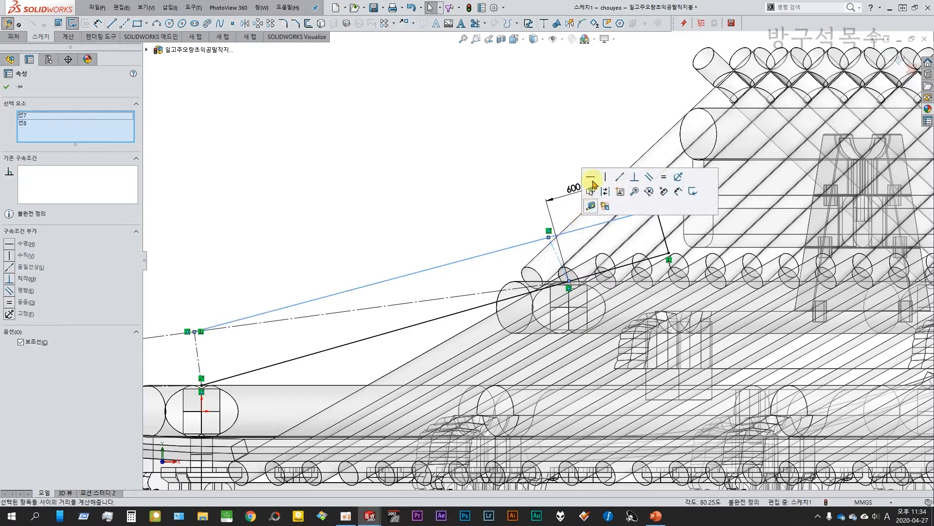
{"action": "left_click", "coordinate": [634, 176]}
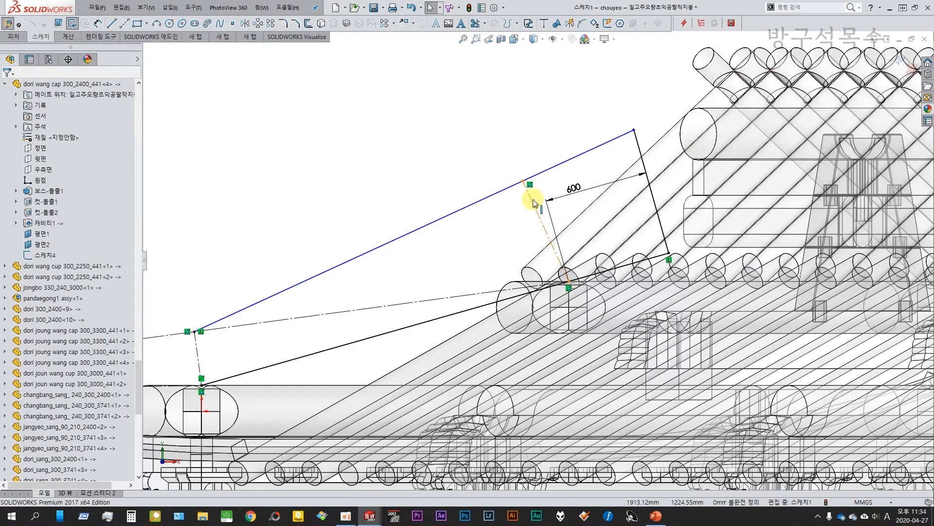
Make the inner purlin's construction line perpendicular to the lower line.
{"action": "left_click", "coordinate": [494, 302]}
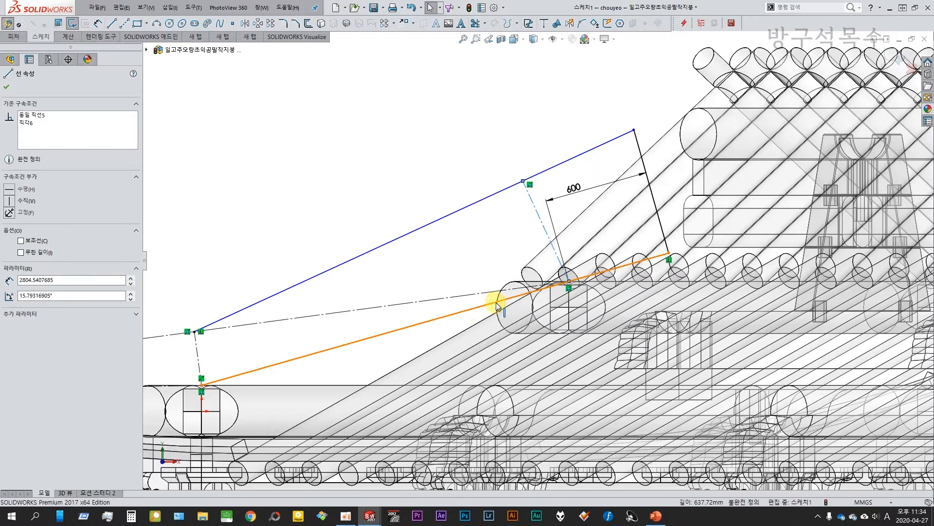
{"action": "left_click", "coordinate": [555, 251], "text": "ctrl"}
{"action": "left_click", "coordinate": [568, 244]}
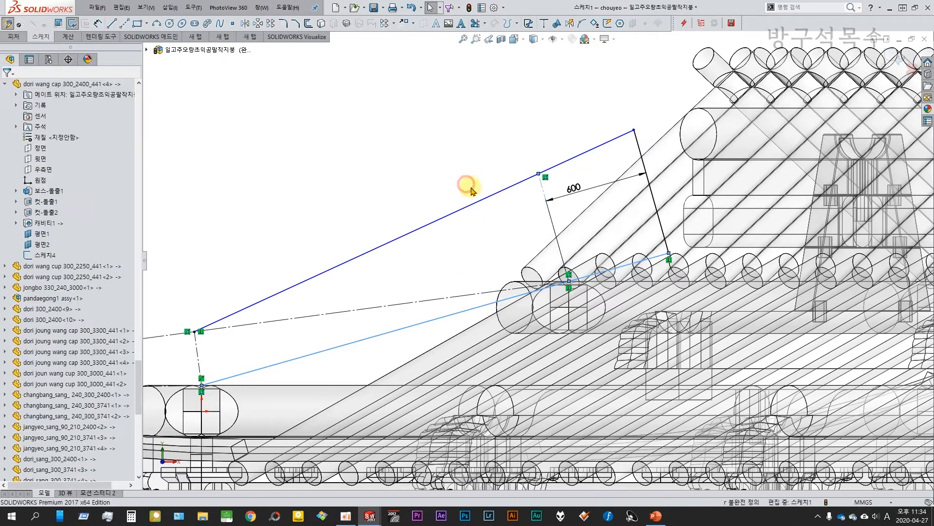
Dimension the rafter depth between the lower line and the construction line's upper endpoint as 210 mm.
{"action": "key", "text": "d"}
{"action": "left_click", "coordinate": [576, 284]}
{"action": "left_click", "coordinate": [538, 173]}
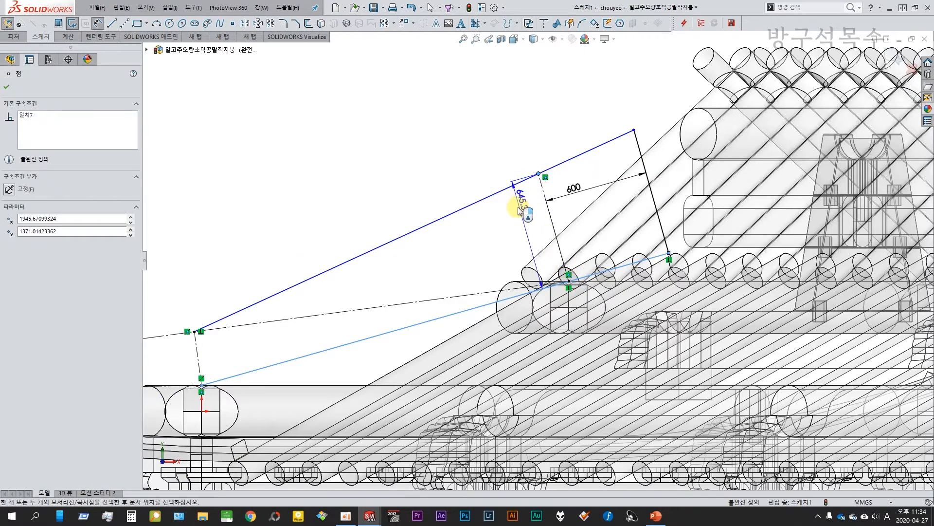
{"action": "left_click", "coordinate": [510, 206]}
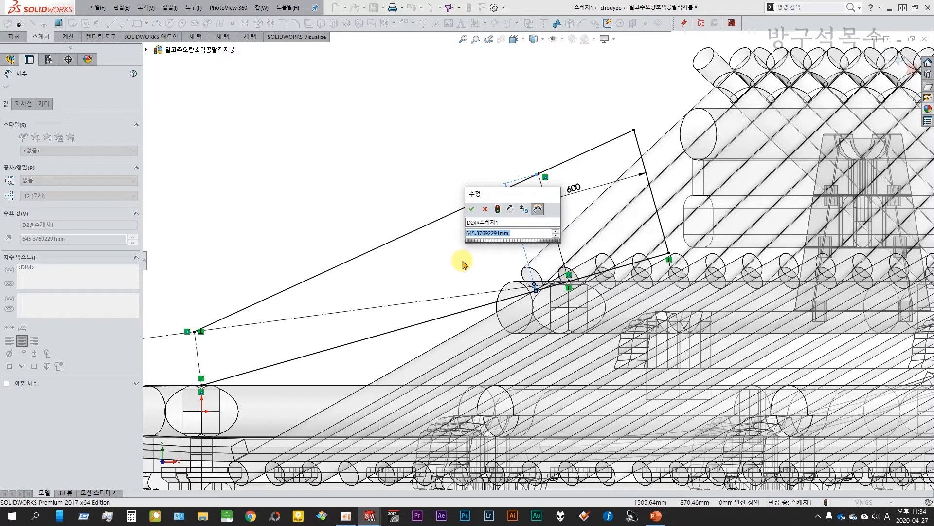
{"action": "type", "text": "210"}
{"action": "key", "text": "Return"}
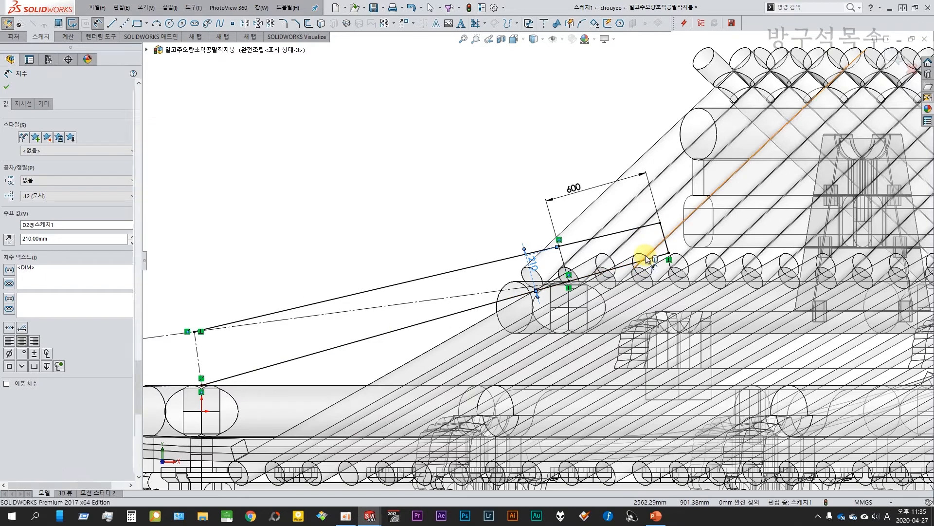
{"action": "key", "text": "Escape"}
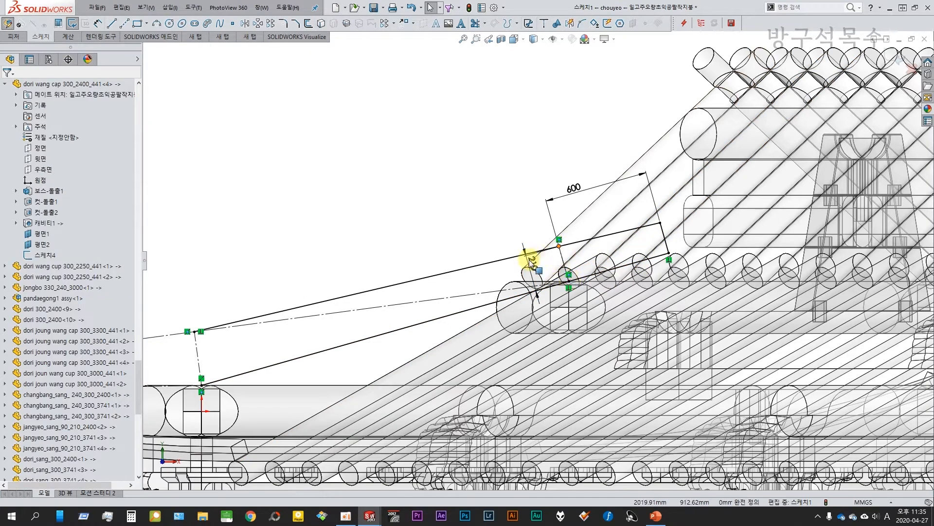
Draw a vertical construction line from the inner purlin's top point up to the upper line.
{"action": "left_click", "coordinate": [124, 22]}
{"action": "scroll", "coordinate": [586, 286], "scroll_direction": "down", "scroll_amount": 2}
{"action": "scroll", "coordinate": [588, 287], "scroll_direction": "down", "scroll_amount": 3}
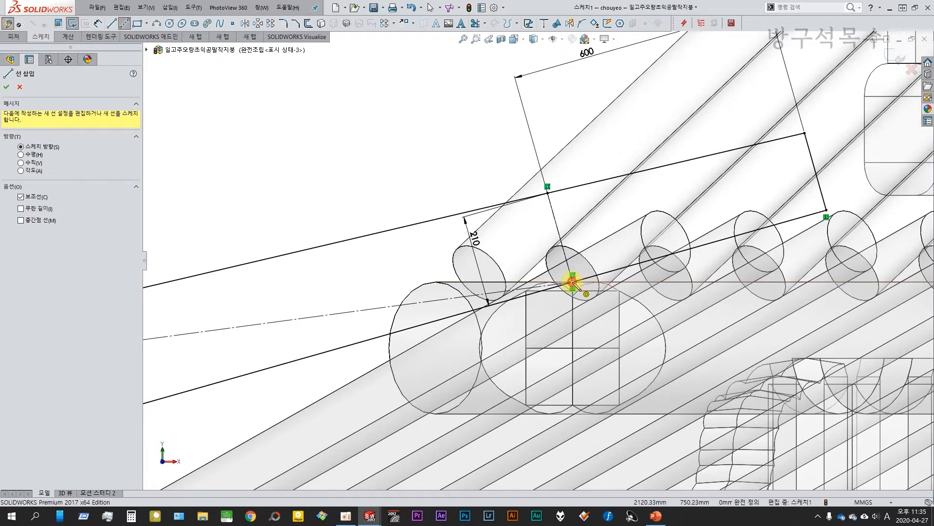
{"action": "left_click", "coordinate": [572, 282]}
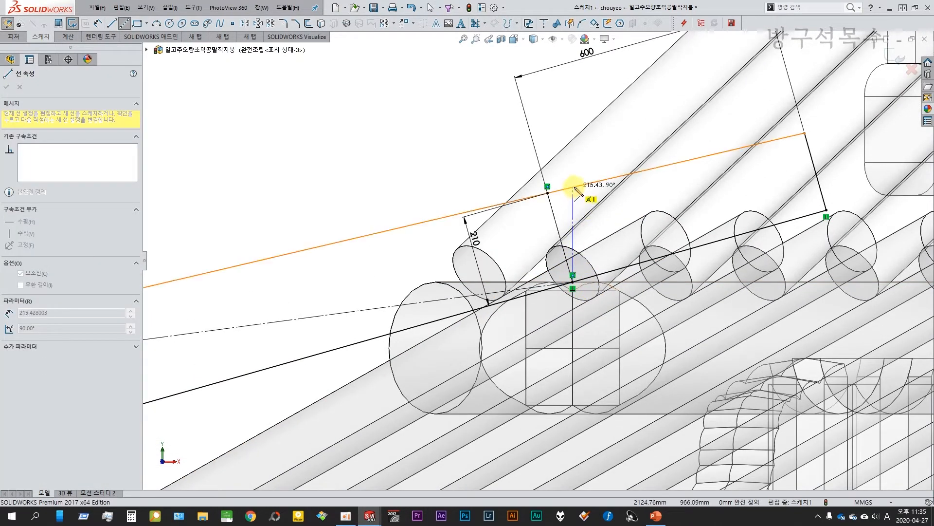
{"action": "left_click", "coordinate": [573, 187]}
{"action": "key", "text": "Escape"}
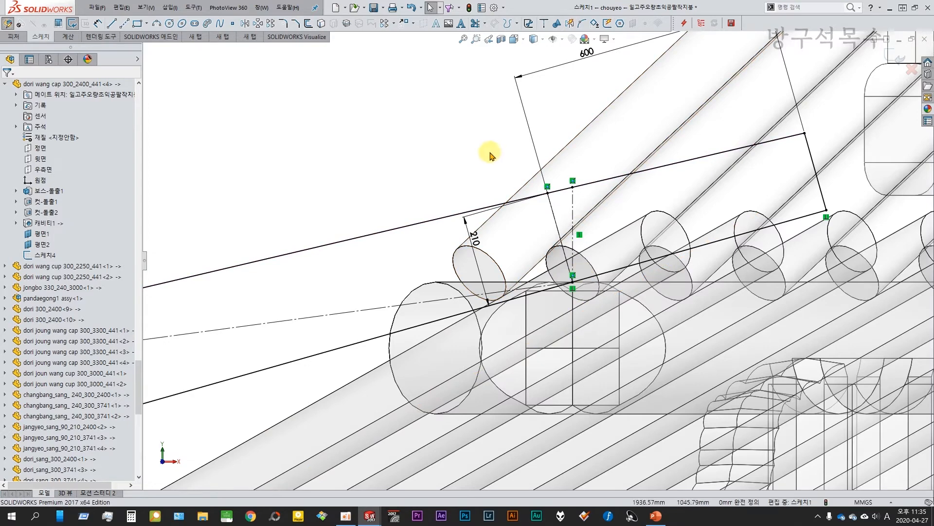
Draw a solid line from the outer purlin perpendicular's foot to the eave batten's lower tip corner.
{"action": "scroll", "coordinate": [457, 158], "scroll_direction": "up", "scroll_amount": 3}
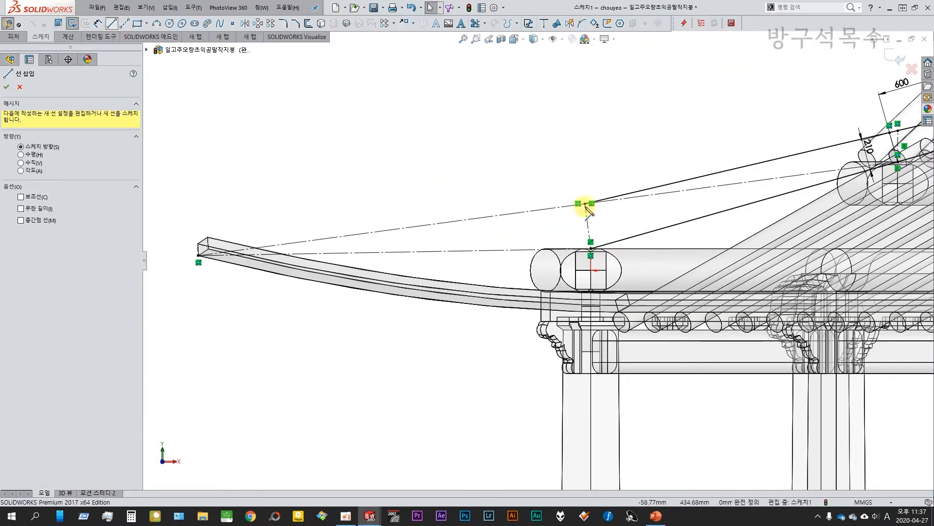
{"action": "left_click", "coordinate": [585, 204]}
{"action": "left_click", "coordinate": [198, 255]}
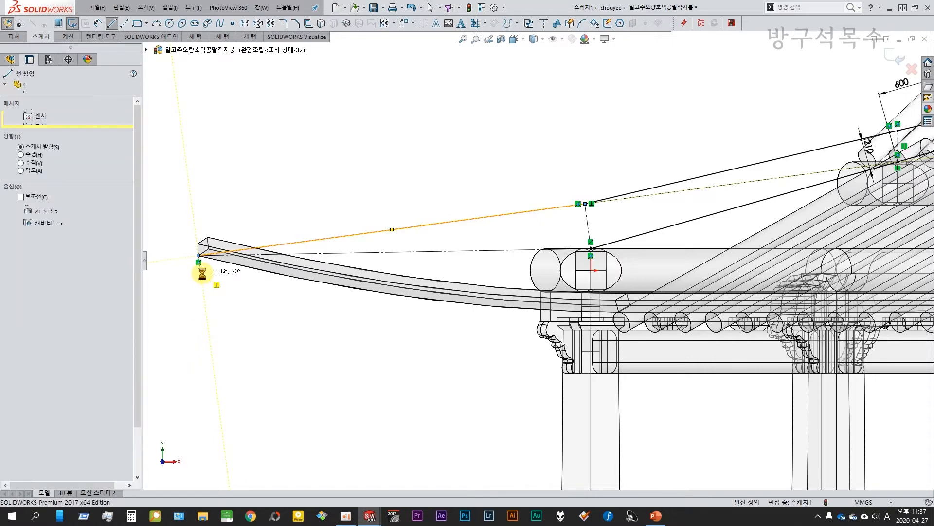
{"action": "key", "text": "Escape"}
Draw a line about 366 mm long downward from the eave batten's lower tip corner, perpendicular to the sloping upper line.
{"action": "left_click", "coordinate": [112, 22]}
{"action": "left_click", "coordinate": [198, 255]}
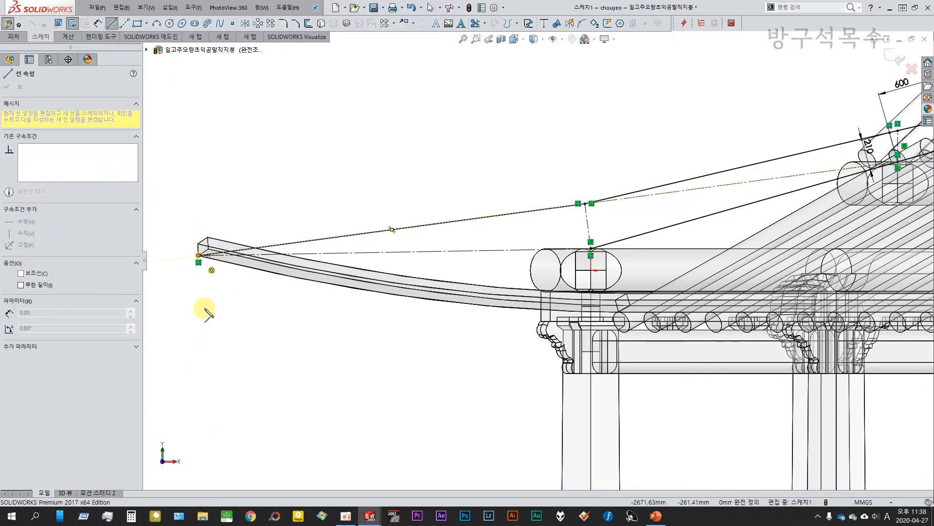
{"action": "left_click", "coordinate": [206, 307]}
{"action": "key", "text": "Escape"}
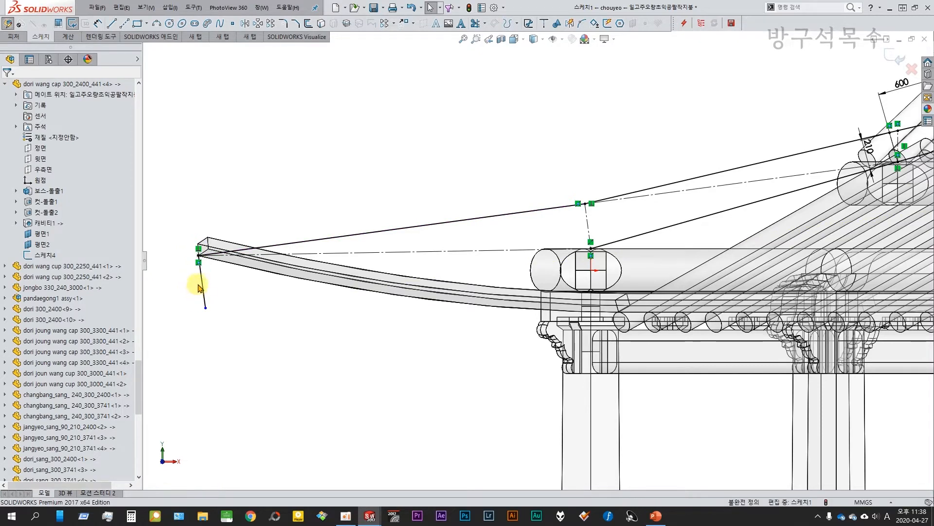
Dimension the perpendicular line at the batten tip as 240 mm and convert it to a construction line.
{"action": "key", "text": "d"}
{"action": "left_click", "coordinate": [210, 253]}
{"action": "left_click", "coordinate": [205, 308]}
{"action": "left_click", "coordinate": [183, 279]}
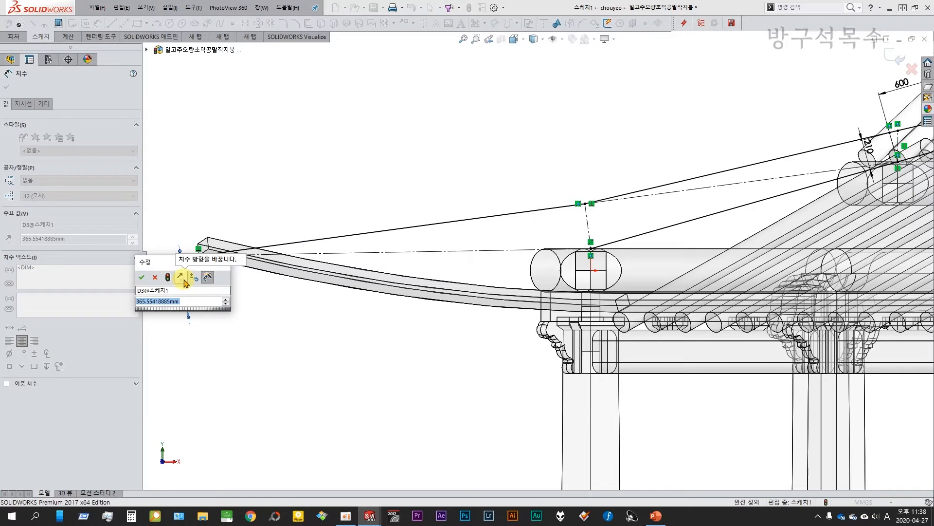
{"action": "type", "text": "240"}
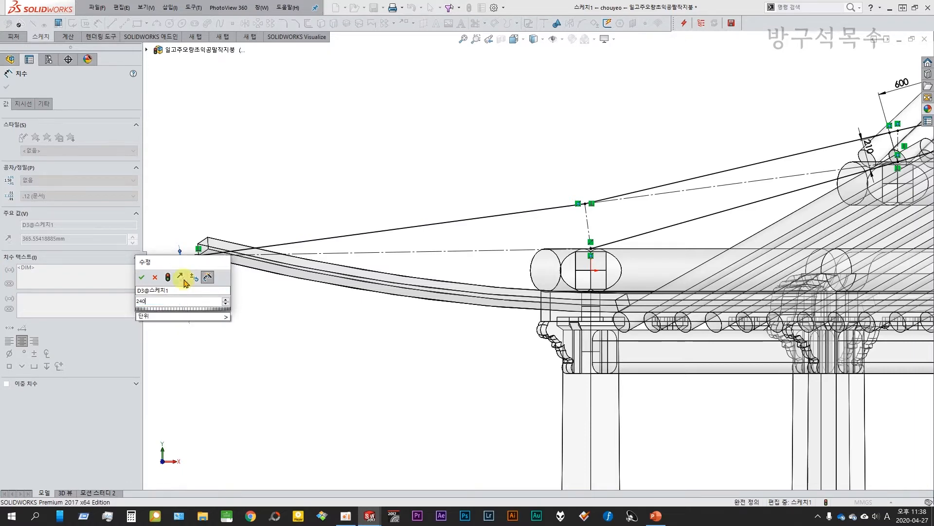
{"action": "key", "text": "Return"}
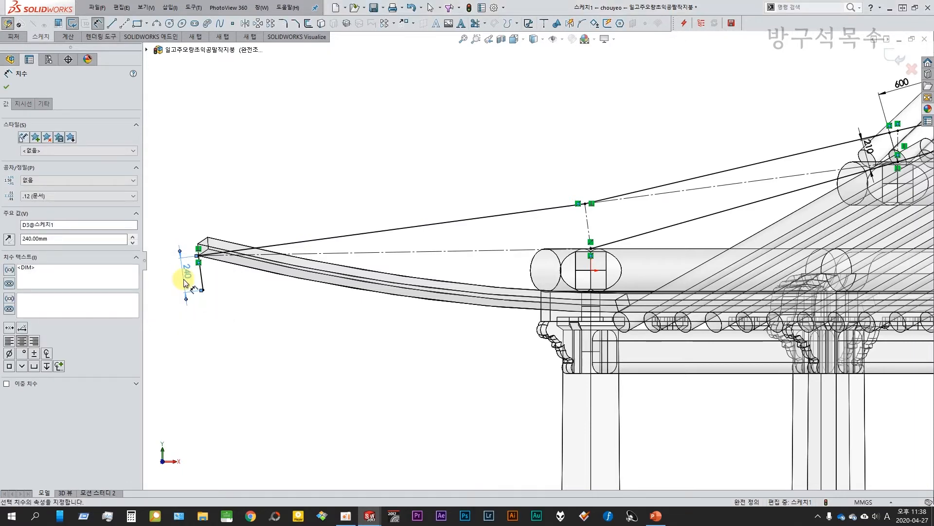
{"action": "key", "text": "Escape"}
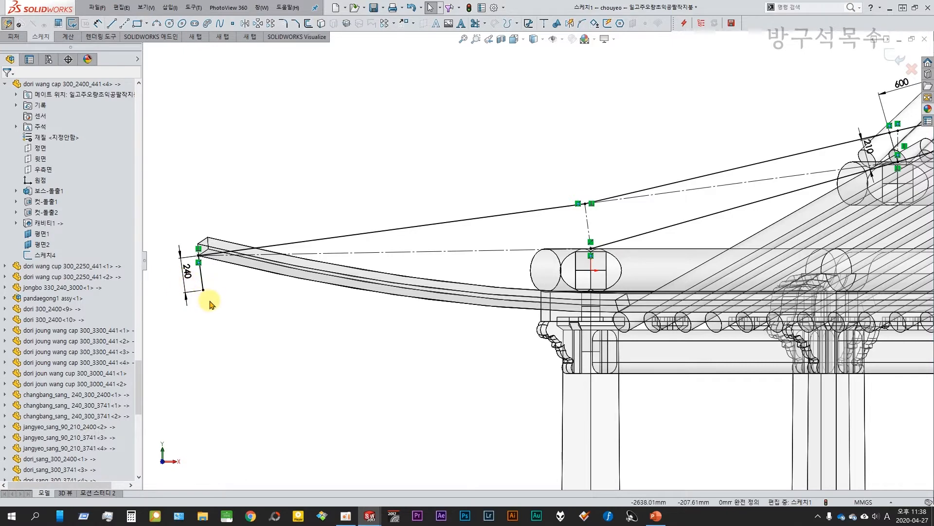
{"action": "left_click", "coordinate": [200, 278]}
{"action": "left_click", "coordinate": [242, 235]}
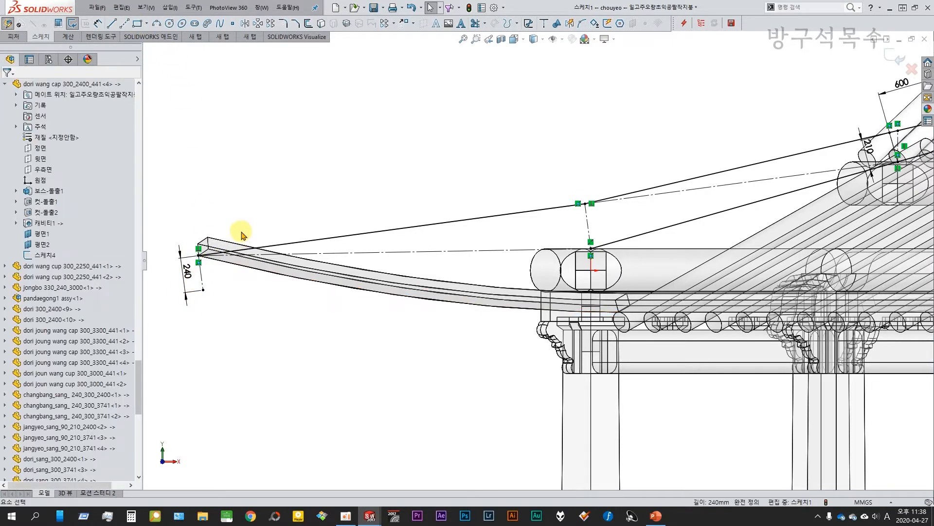
Draw a line about 497 mm long outward from the batten tip corner and make it collinear with the sloping upper line.
{"action": "scroll", "coordinate": [241, 230], "scroll_direction": "up", "scroll_amount": 2}
{"action": "left_click", "coordinate": [111, 23]}
{"action": "scroll", "coordinate": [176, 251], "scroll_direction": "down", "scroll_amount": 2}
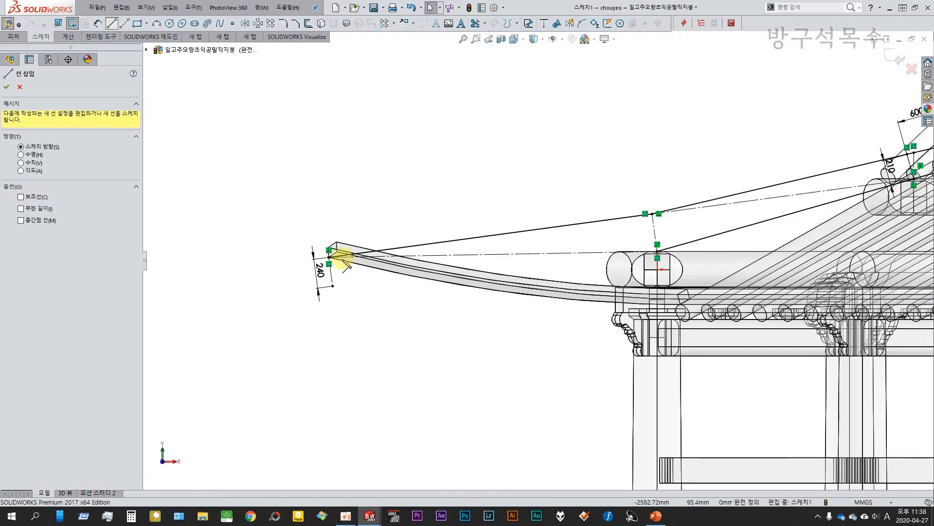
{"action": "left_click", "coordinate": [329, 258]}
{"action": "left_click", "coordinate": [269, 264]}
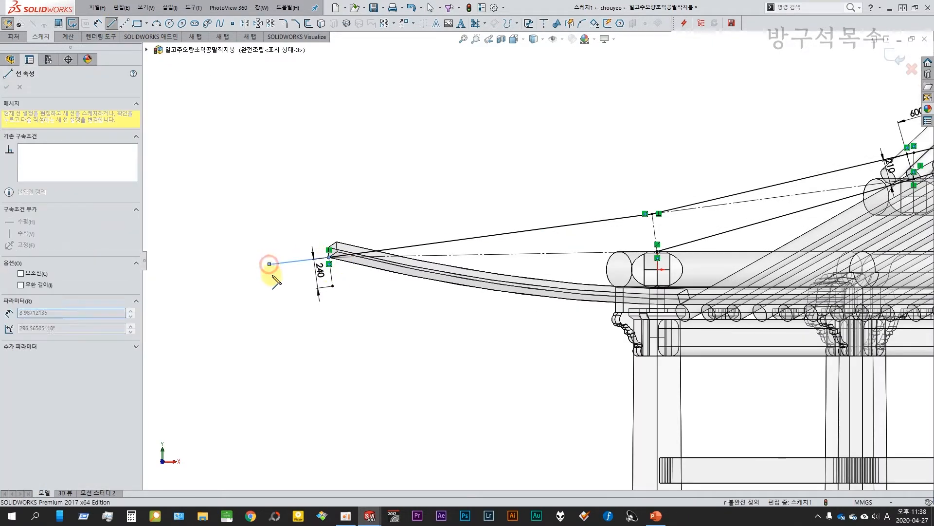
{"action": "key", "text": "Escape"}
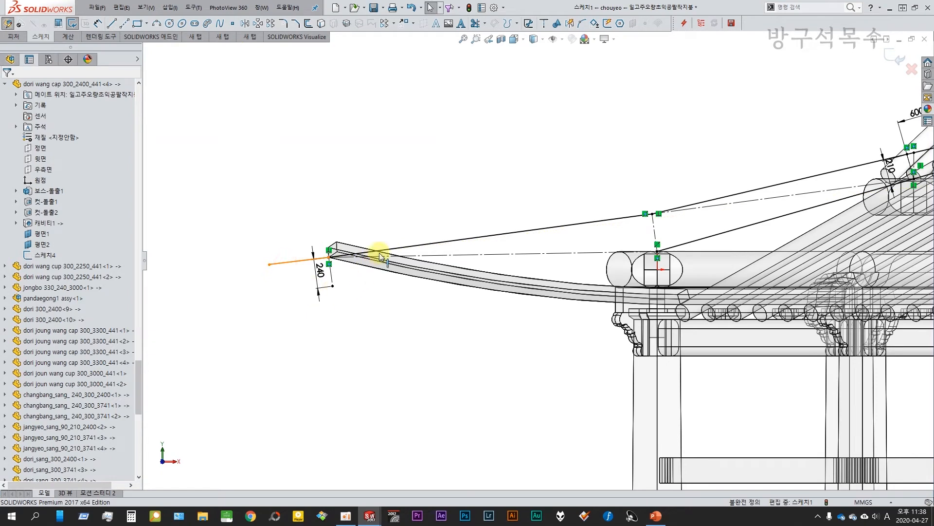
{"action": "left_click", "coordinate": [393, 252]}
{"action": "left_click", "coordinate": [392, 250], "text": "ctrl"}
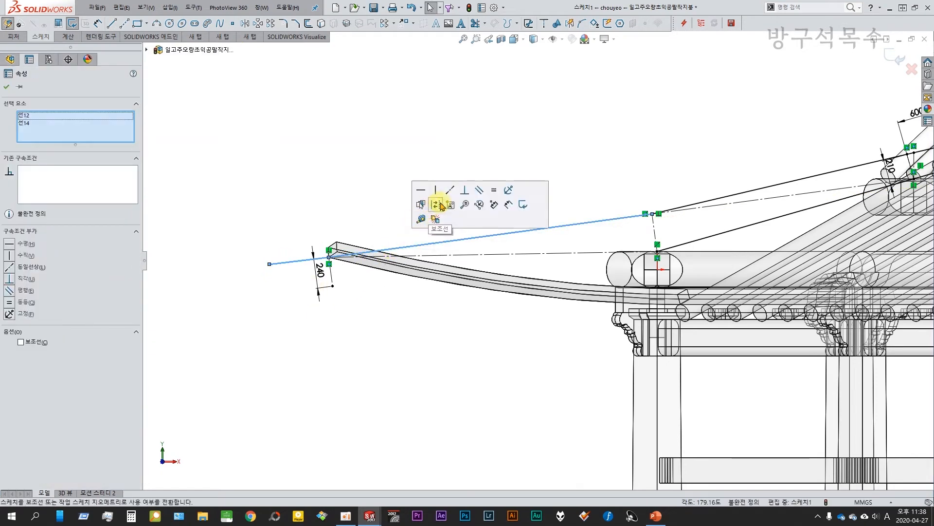
{"action": "left_click", "coordinate": [450, 190]}
Dimension the outward extension line beyond the batten tip as 200 mm.
{"action": "key", "text": "d"}
{"action": "left_click", "coordinate": [295, 262]}
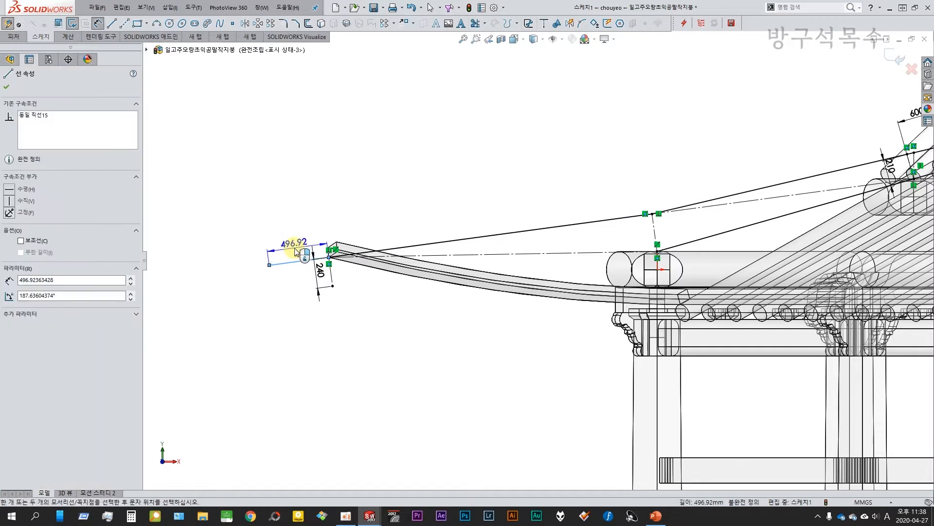
{"action": "left_click", "coordinate": [295, 252]}
{"action": "type", "text": "200"}
{"action": "key", "text": "Return"}
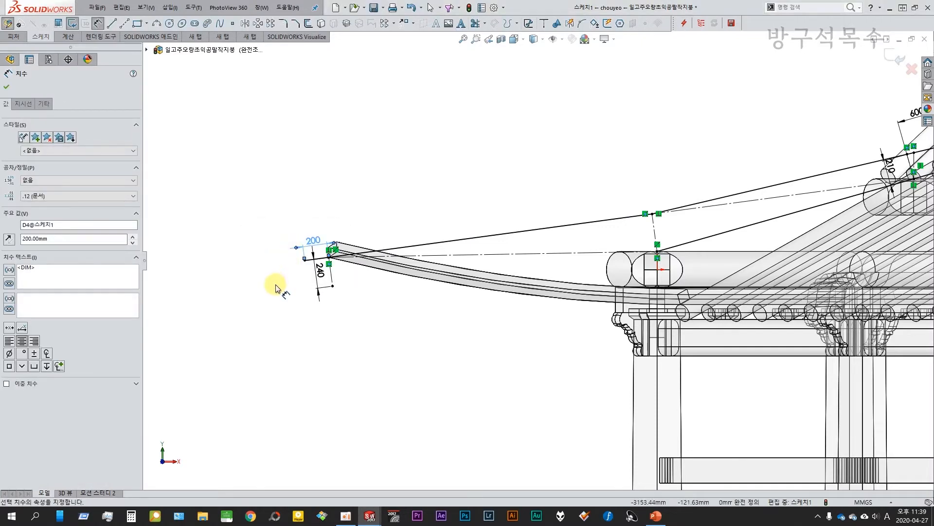
{"action": "key", "text": "Escape"}
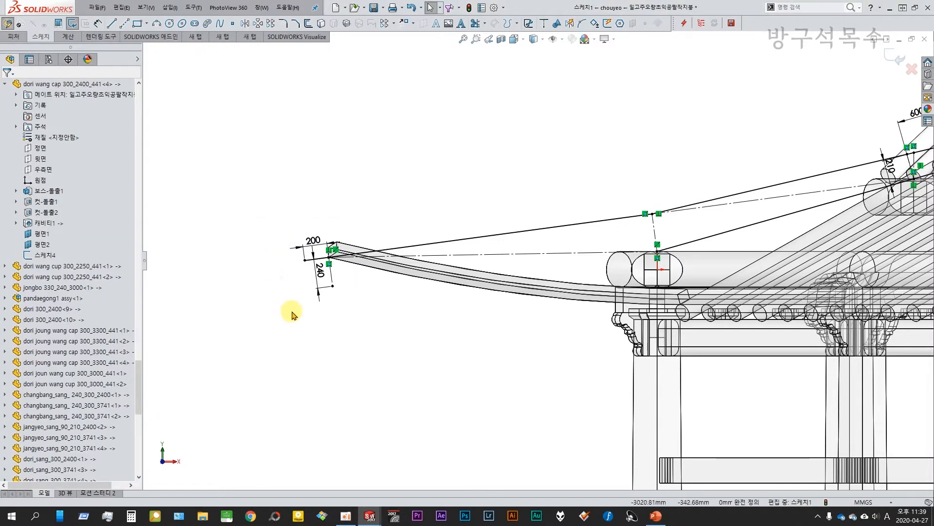
Draw a construction line downward from the extension's outer end, perpendicular to the extension.
{"action": "left_click", "coordinate": [123, 23]}
{"action": "left_click", "coordinate": [317, 258]}
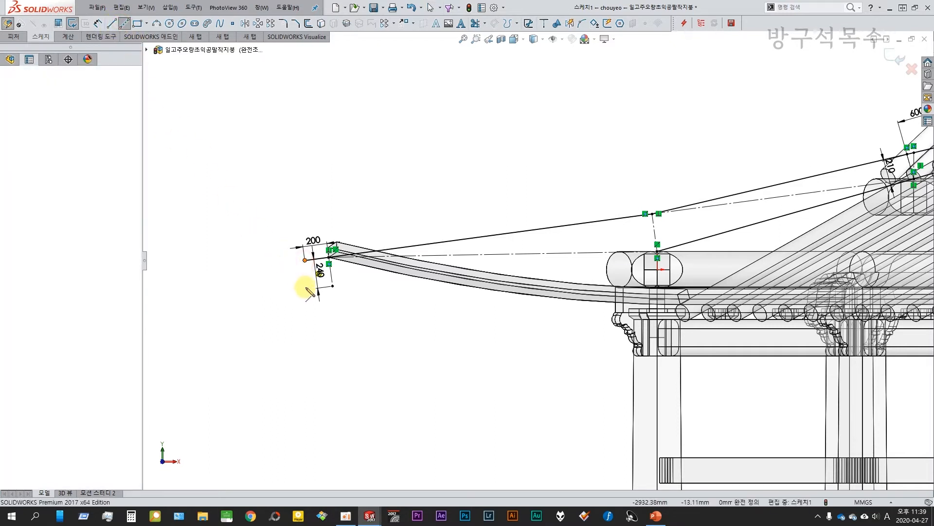
{"action": "left_click", "coordinate": [311, 306]}
{"action": "key", "text": "Escape"}
Draw a solid line from the extension's outer end, slanting down and inward from the construction line, as the rafter's end cut.
{"action": "scroll", "coordinate": [271, 291], "scroll_direction": "down", "scroll_amount": 3}
{"action": "left_click", "coordinate": [112, 23]}
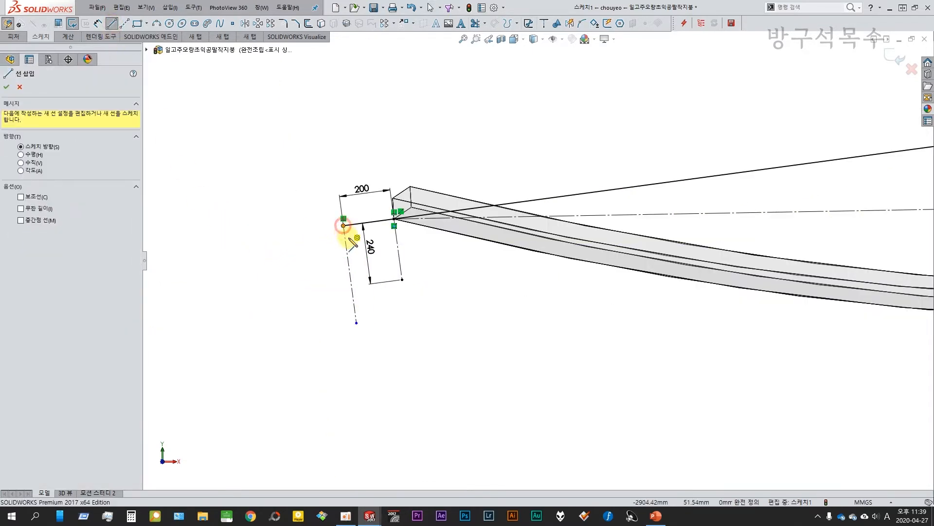
{"action": "left_click", "coordinate": [343, 225]}
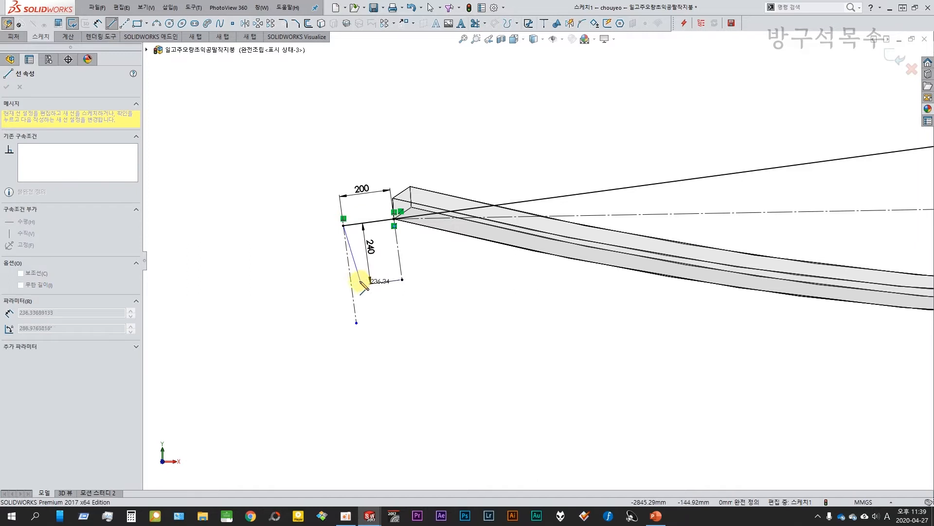
{"action": "left_click", "coordinate": [359, 275]}
{"action": "key", "text": "Escape"}
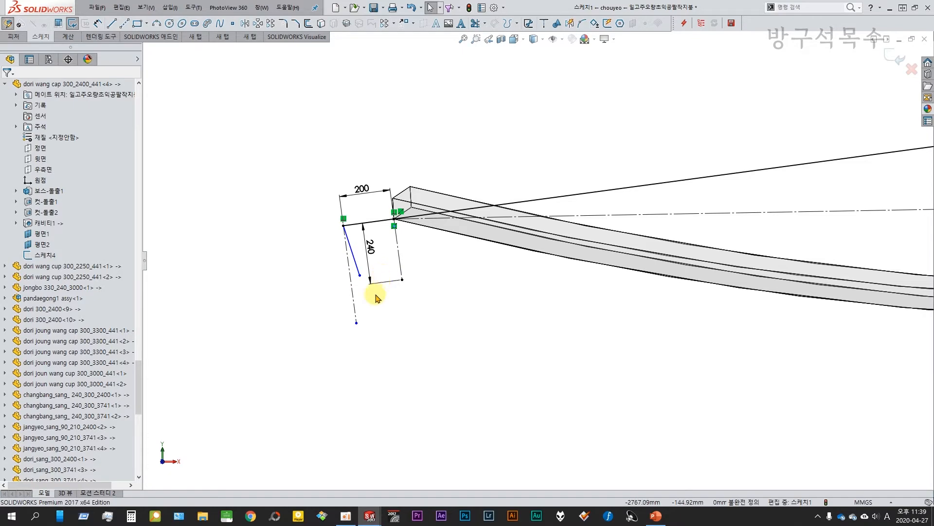
Dimension the distance between the end construction line and the slanted line's lower endpoint as 45 mm.
{"action": "scroll", "coordinate": [543, 347], "scroll_direction": "up", "scroll_amount": 5}
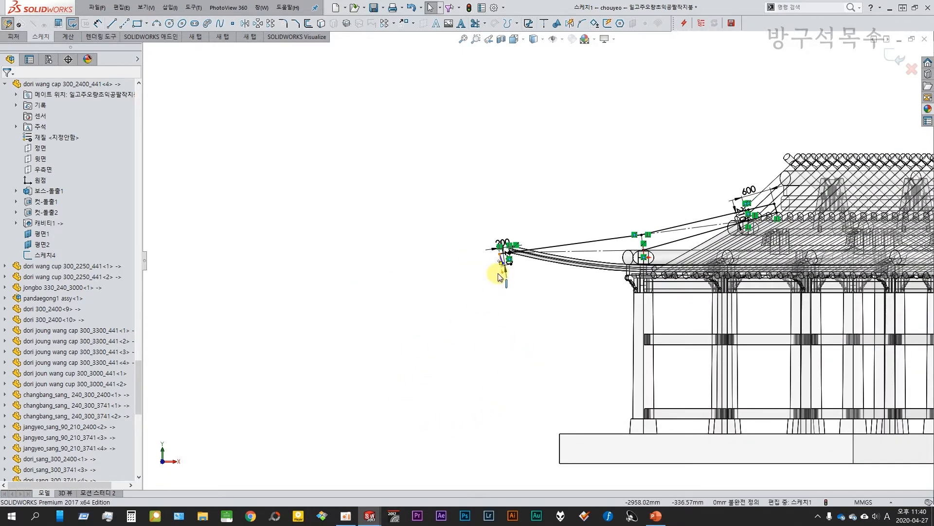
{"action": "scroll", "coordinate": [516, 274], "scroll_direction": "down", "scroll_amount": 4}
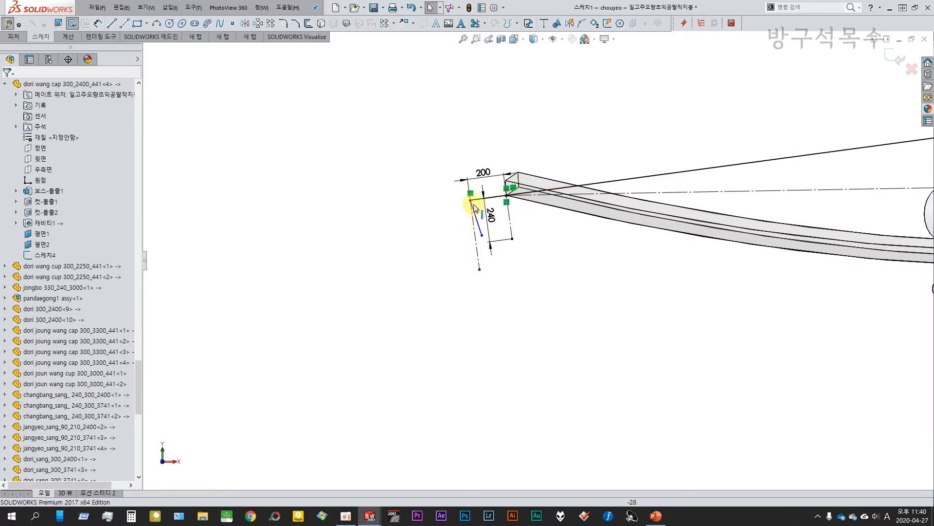
{"action": "key", "text": "d"}
{"action": "left_click", "coordinate": [479, 262]}
{"action": "left_click", "coordinate": [482, 236]}
{"action": "left_click", "coordinate": [511, 281]}
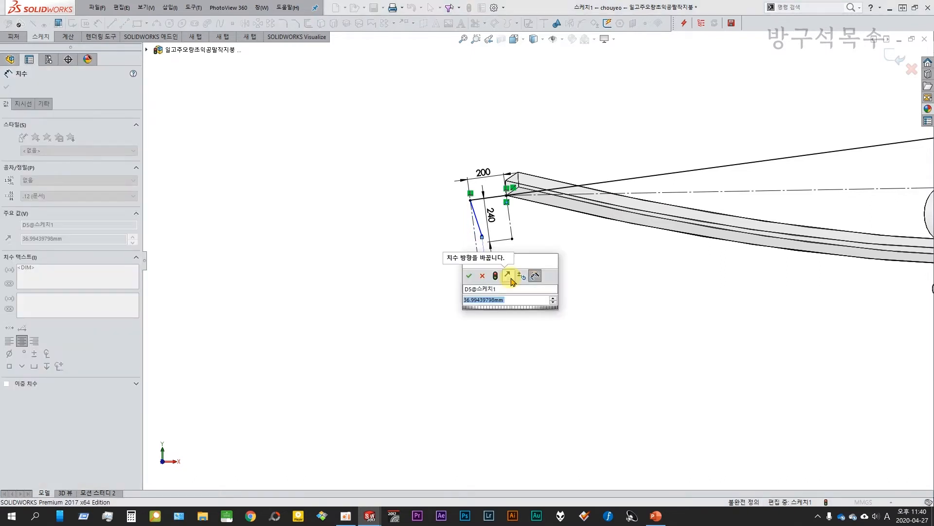
{"action": "type", "text": "45"}
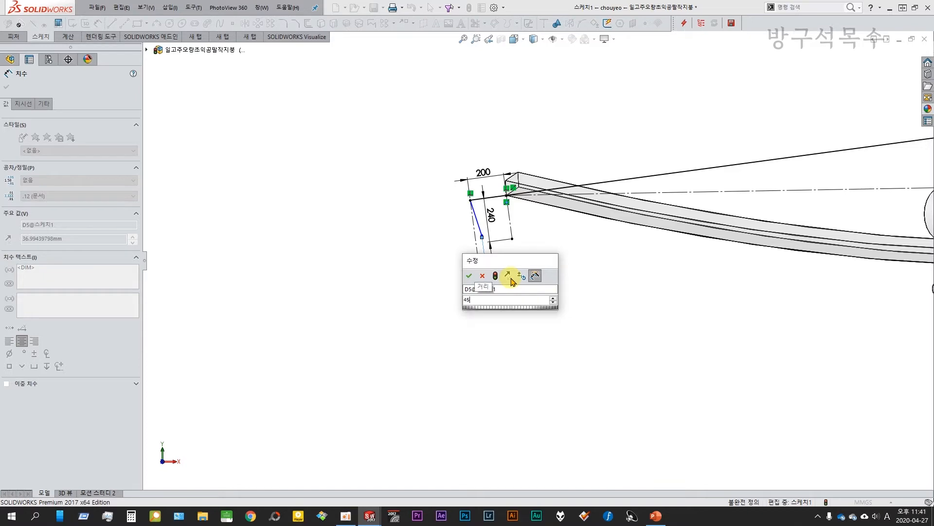
{"action": "key", "text": "Return"}
Draw a three-point arc from the slanted line's lower endpoint to the outer purlin's top point, tangent to the rafter's lower line.
{"action": "left_click", "coordinate": [156, 26]}
{"action": "left_click", "coordinate": [484, 235]}
{"action": "scroll", "coordinate": [628, 278], "scroll_direction": "down", "scroll_amount": 2}
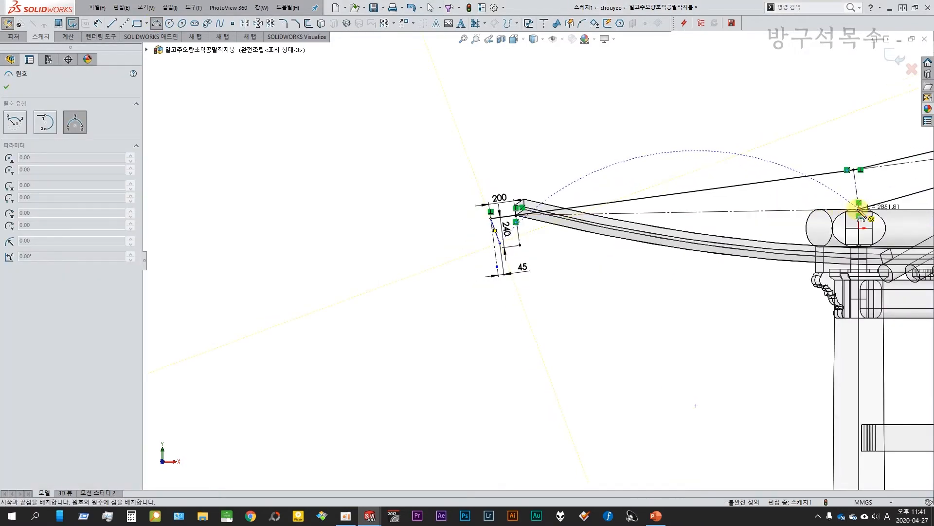
{"action": "left_click", "coordinate": [859, 209]}
{"action": "left_click", "coordinate": [780, 226]}
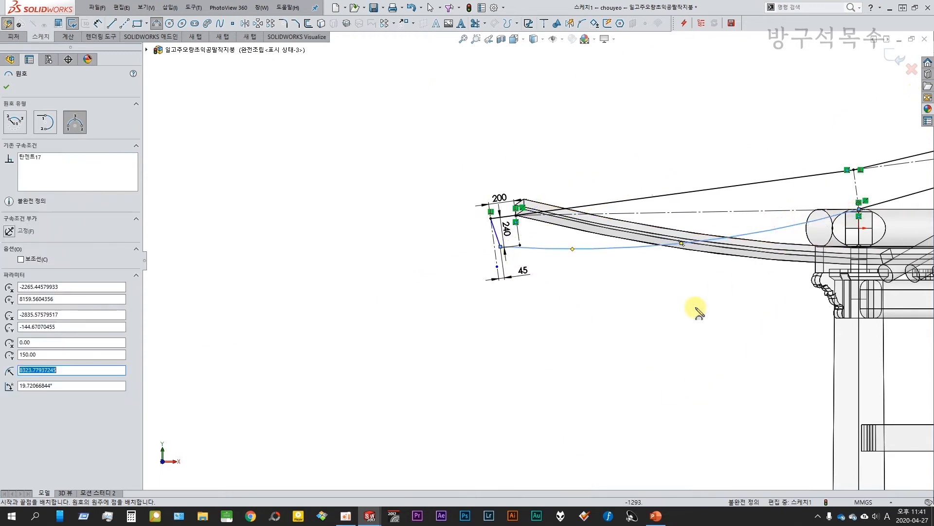
{"action": "key", "text": "Escape"}
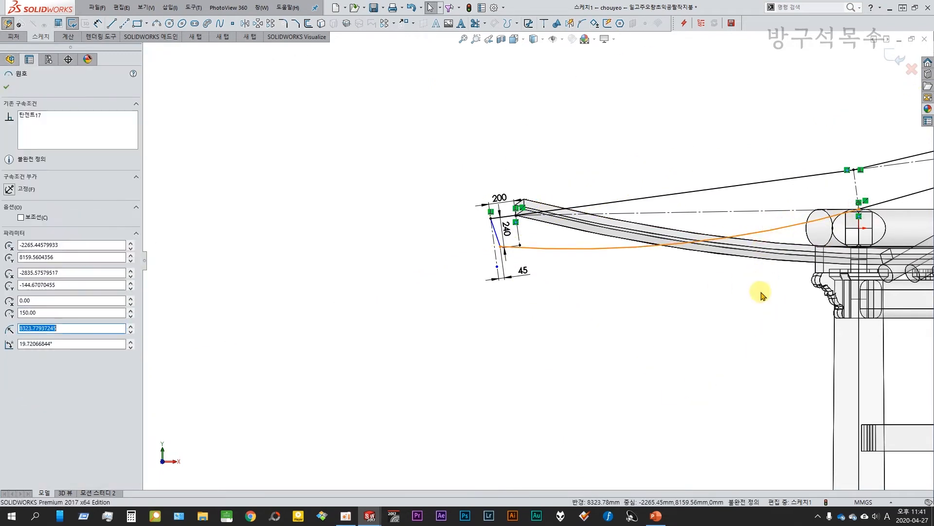
{"action": "left_click", "coordinate": [880, 206]}
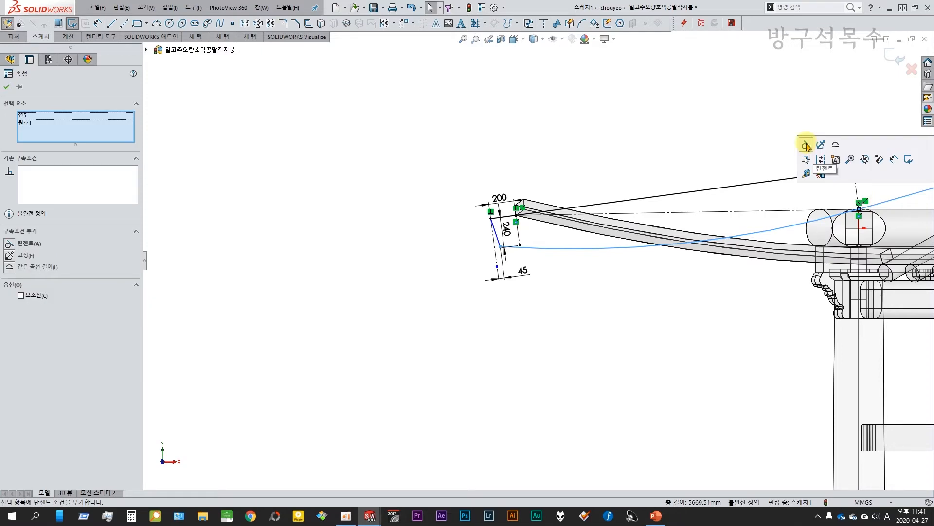
{"action": "left_click", "coordinate": [663, 296]}
Make the lower endpoint of the 240 mm construction line coincident with the arc.
{"action": "scroll", "coordinate": [514, 249], "scroll_direction": "down", "scroll_amount": 3}
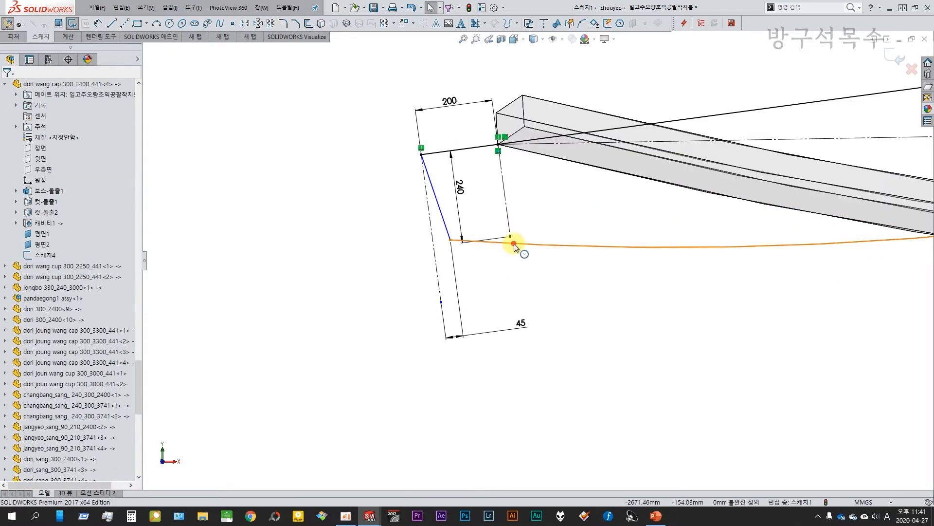
{"action": "left_click", "coordinate": [511, 237]}
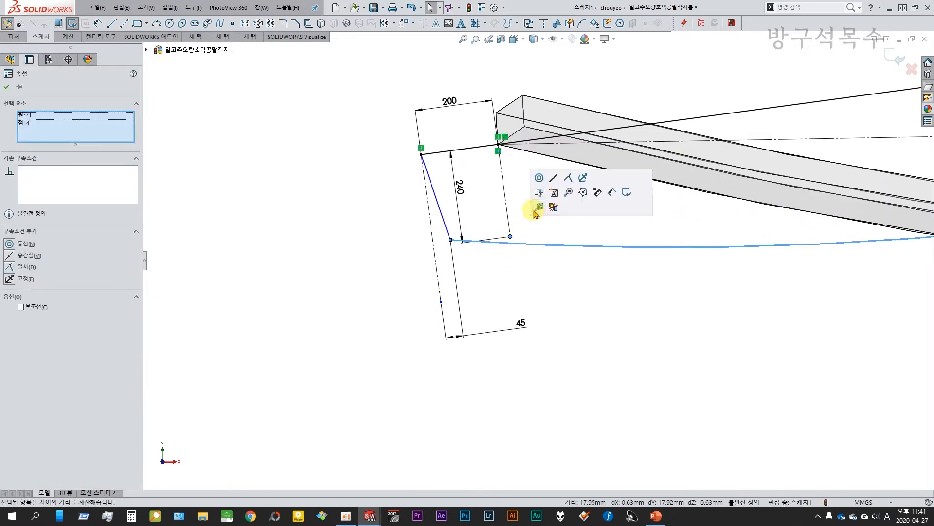
{"action": "left_click", "coordinate": [566, 178]}
{"action": "left_click", "coordinate": [498, 269]}
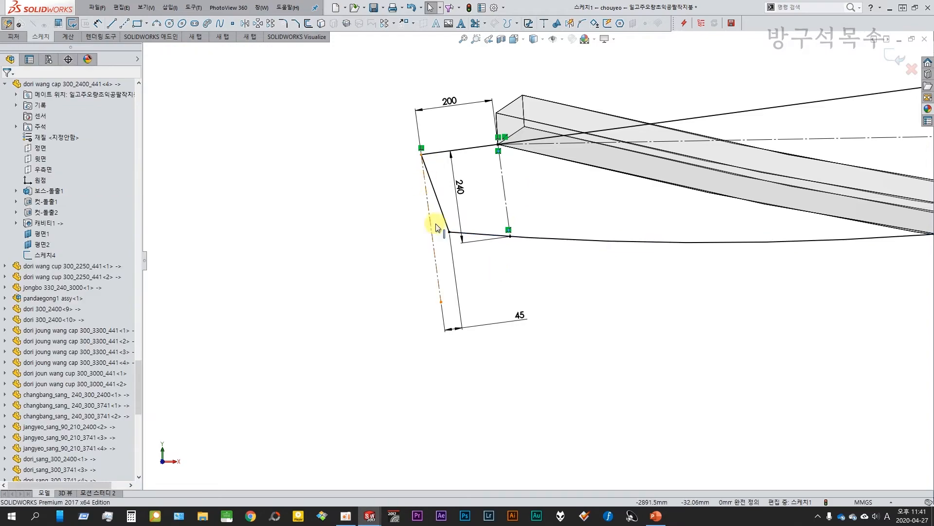
Extrude the finished rafter profile as a mid-plane boss with a depth of 300 mm.
{"action": "scroll", "coordinate": [684, 269], "scroll_direction": "up", "scroll_amount": 5}
{"action": "scroll", "coordinate": [684, 276], "scroll_direction": "up", "scroll_amount": 2}
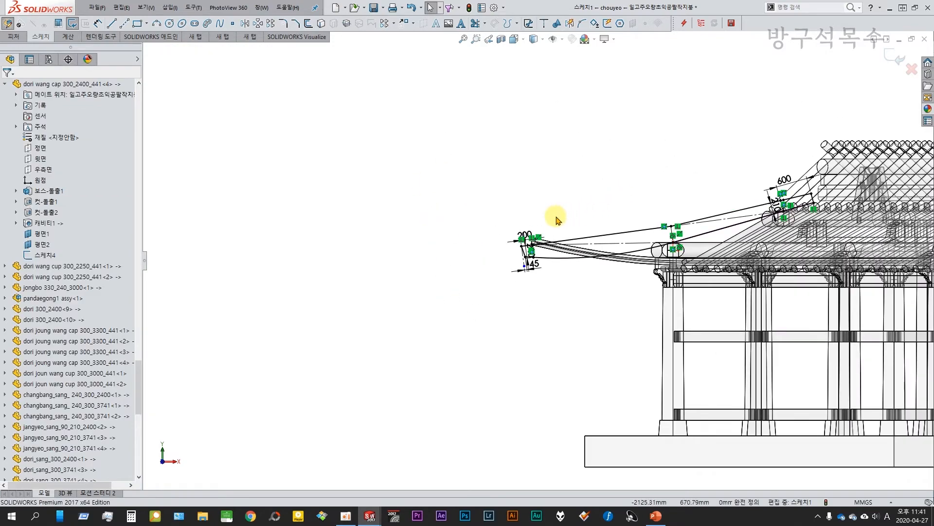
{"action": "key", "text": "ctrl+7"}
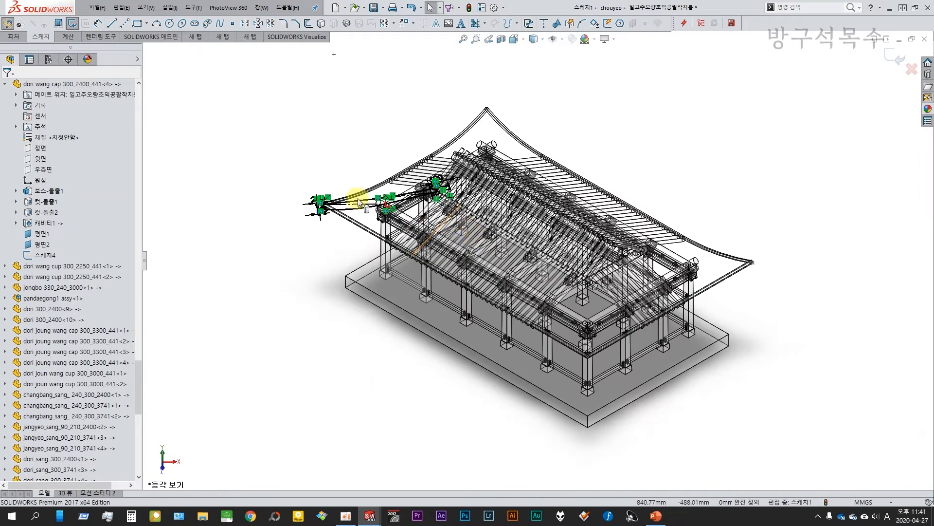
{"action": "scroll", "coordinate": [311, 178], "scroll_direction": "down", "scroll_amount": 2}
{"action": "left_click", "coordinate": [14, 36]}
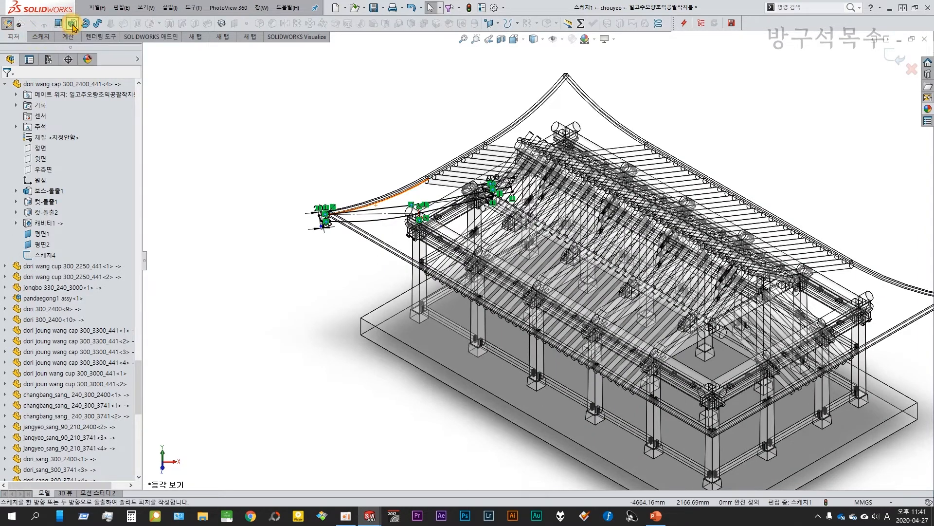
{"action": "left_click", "coordinate": [128, 144]}
{"action": "left_click", "coordinate": [112, 186]}
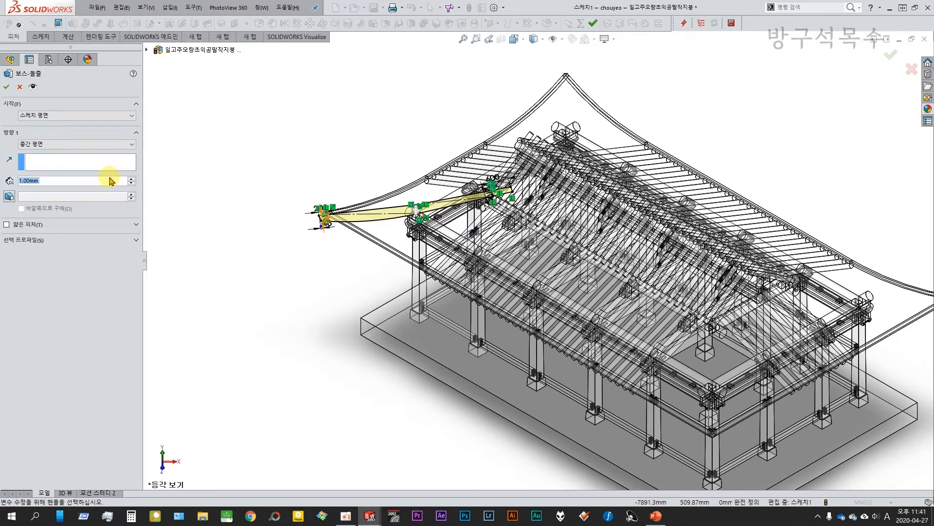
{"action": "type", "text": "300"}
{"action": "key", "text": "Return"}
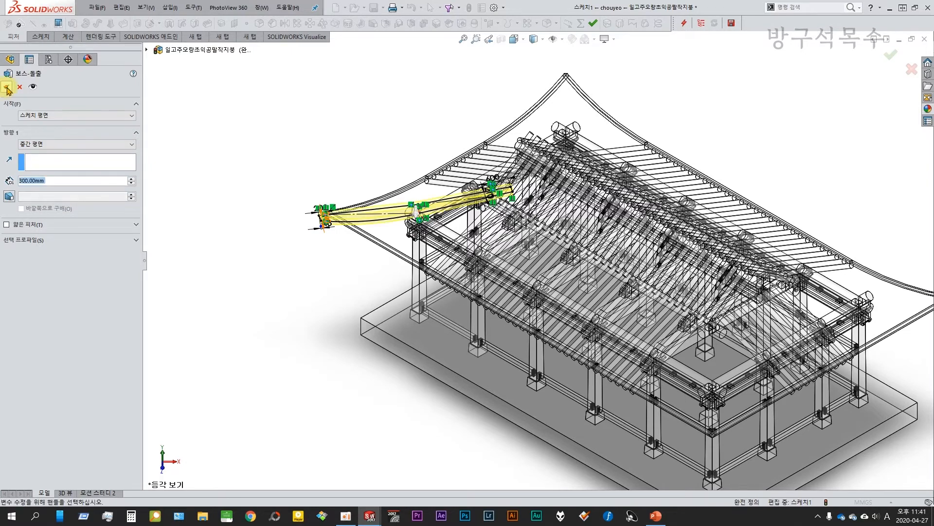
{"action": "key", "text": "Return"}
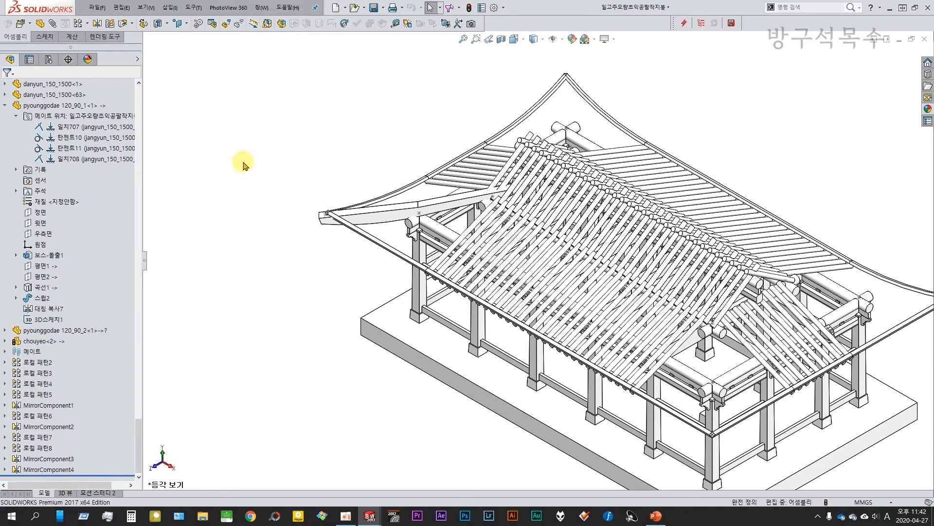
Open the chouyeo corner rafter part in its own window and save it.
{"action": "middle_click_drag", "start_coordinate": [270, 252], "coordinate": [283, 343]}
{"action": "key", "text": "ctrl+7"}
{"action": "scroll", "coordinate": [409, 216], "scroll_direction": "down", "scroll_amount": 5}
{"action": "middle_click_drag", "start_coordinate": [413, 208], "coordinate": [466, 204]}
{"action": "middle_click_drag", "start_coordinate": [349, 249], "coordinate": [329, 181]}
{"action": "left_click", "coordinate": [351, 175]}
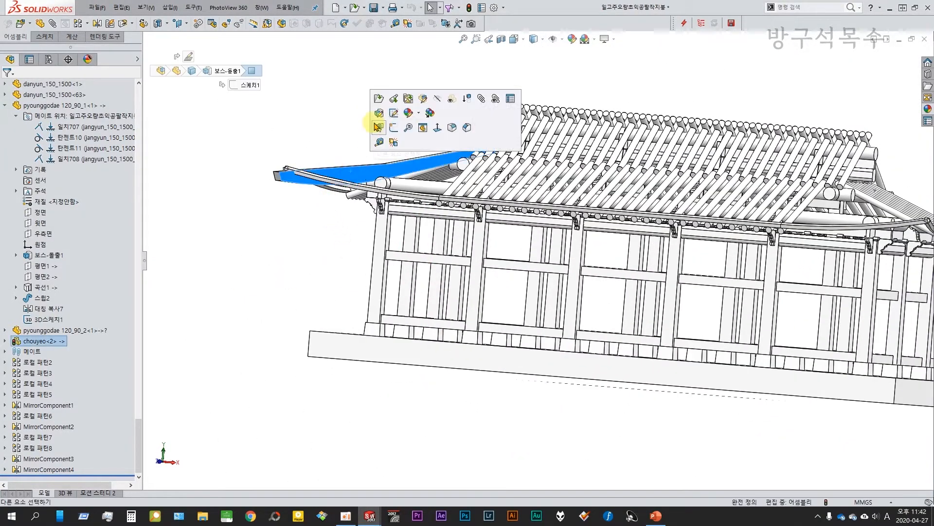
{"action": "left_click", "coordinate": [379, 99]}
{"action": "left_click", "coordinate": [180, 163]}
{"action": "middle_click_drag", "start_coordinate": [219, 225], "coordinate": [471, 332]}
{"action": "key", "text": "ctrl+7"}
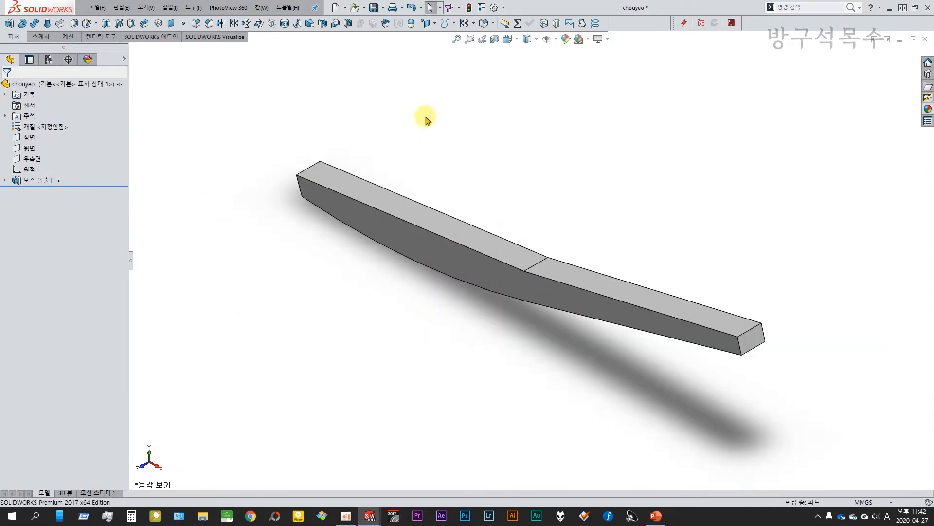
{"action": "left_click", "coordinate": [373, 8]}
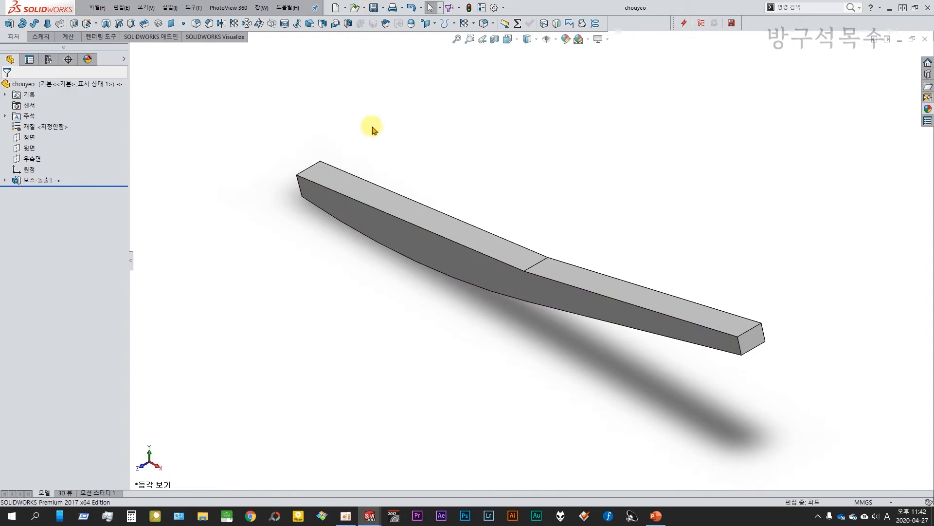
Return to the roof assembly and examine the corner rafter's inner end around the inner purlin and neighbouring rafters.
{"action": "key", "text": "ctrl+Tab"}
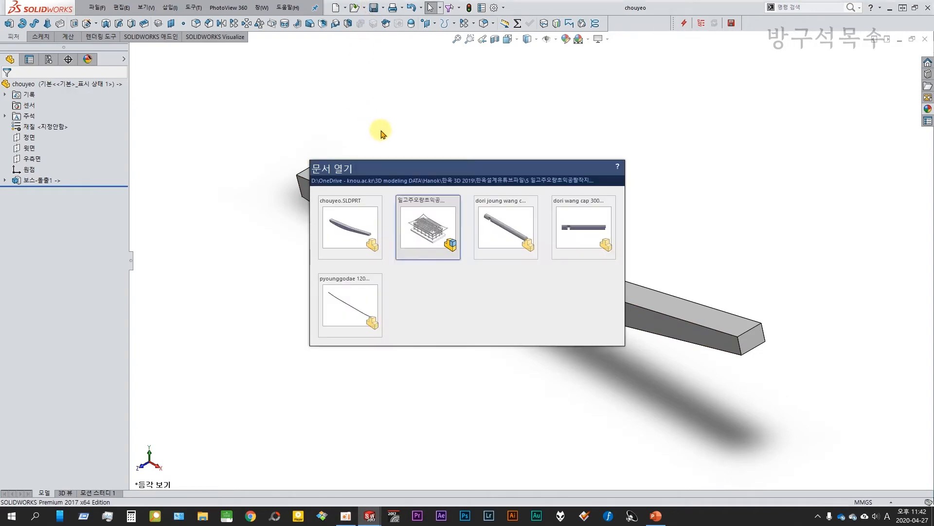
{"action": "key", "text": "ctrl+7"}
{"action": "scroll", "coordinate": [444, 191], "scroll_direction": "down", "scroll_amount": 7}
{"action": "middle_click_drag", "start_coordinate": [492, 232], "coordinate": [467, 245]}
{"action": "scroll", "coordinate": [443, 248], "scroll_direction": "down", "scroll_amount": 2}
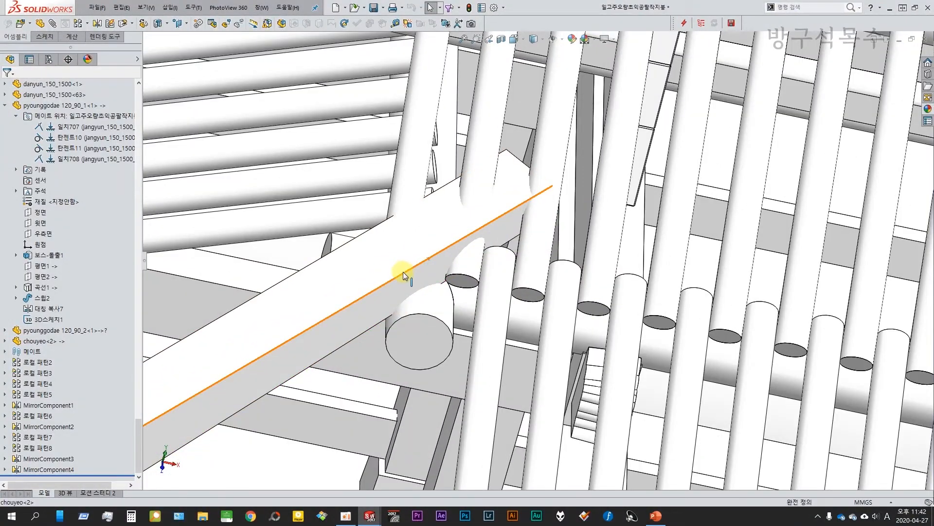
{"action": "scroll", "coordinate": [407, 266], "scroll_direction": "up", "scroll_amount": 6}
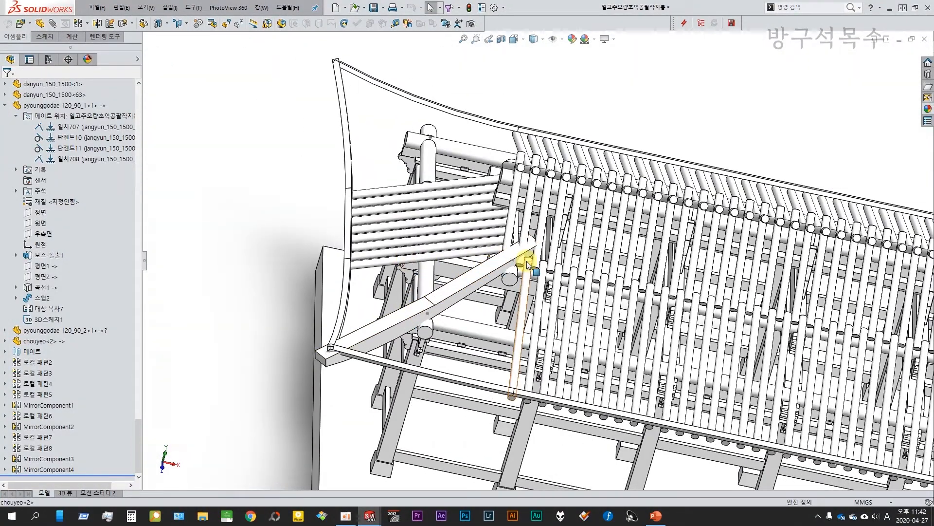
Edit the chouyeo profile sketch within the assembly, set its 600 mm inner-end dimension to 300 mm, and rebuild.
{"action": "left_click", "coordinate": [461, 284]}
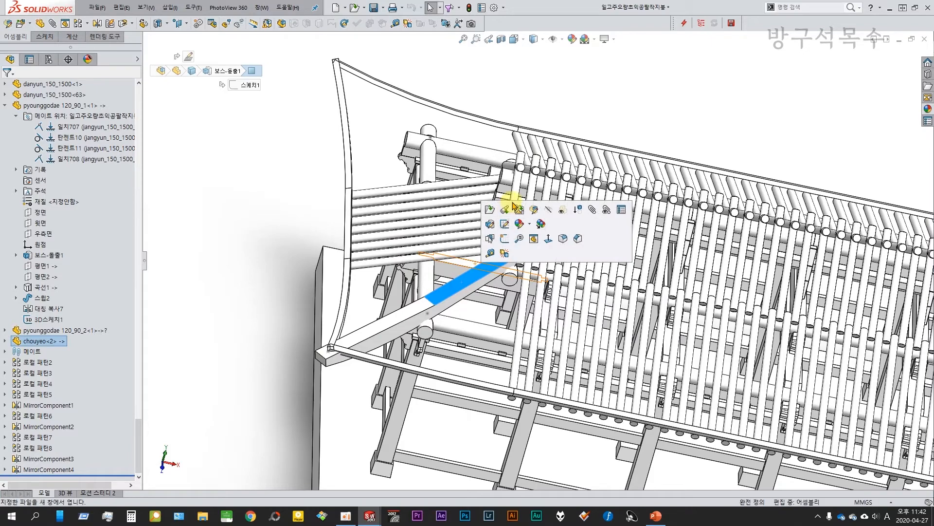
{"action": "left_click", "coordinate": [533, 210]}
{"action": "left_click", "coordinate": [6, 342]}
{"action": "left_click", "coordinate": [16, 448]}
{"action": "left_click", "coordinate": [40, 458]}
{"action": "left_click", "coordinate": [49, 426]}
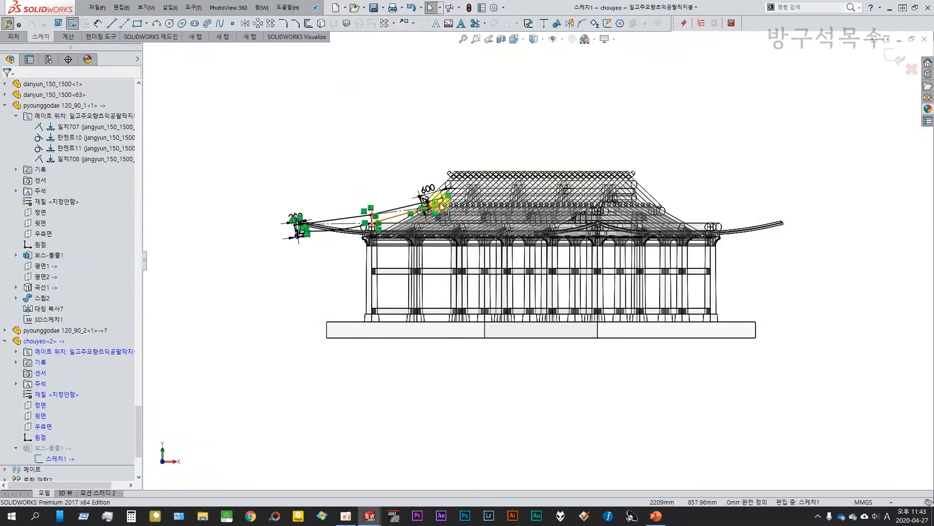
{"action": "scroll", "coordinate": [441, 202], "scroll_direction": "down", "scroll_amount": 4}
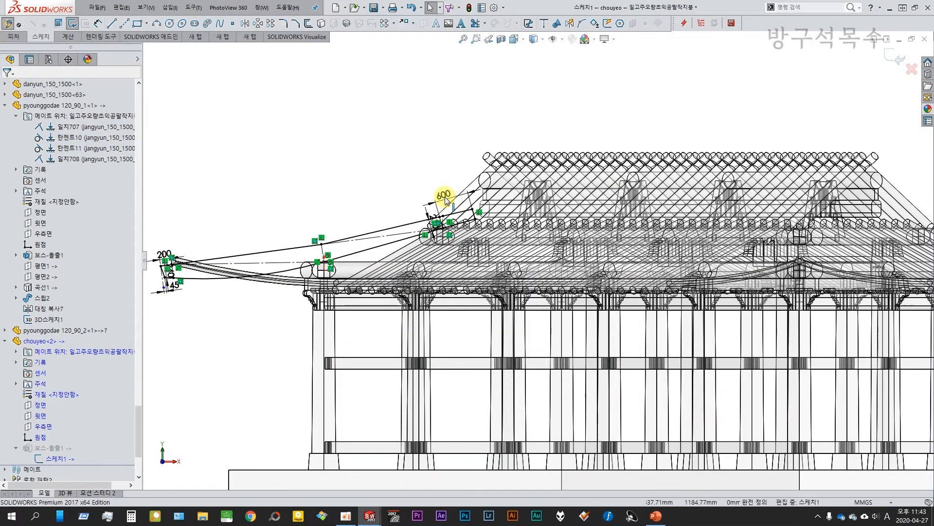
{"action": "scroll", "coordinate": [445, 201], "scroll_direction": "down", "scroll_amount": 3}
{"action": "double_click", "coordinate": [460, 209]}
{"action": "type", "text": "300"}
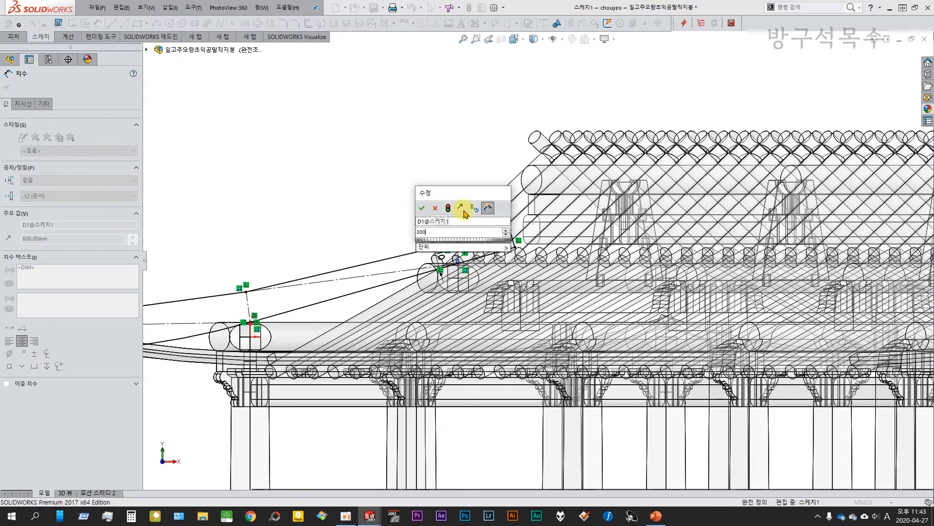
{"action": "key", "text": "Return"}
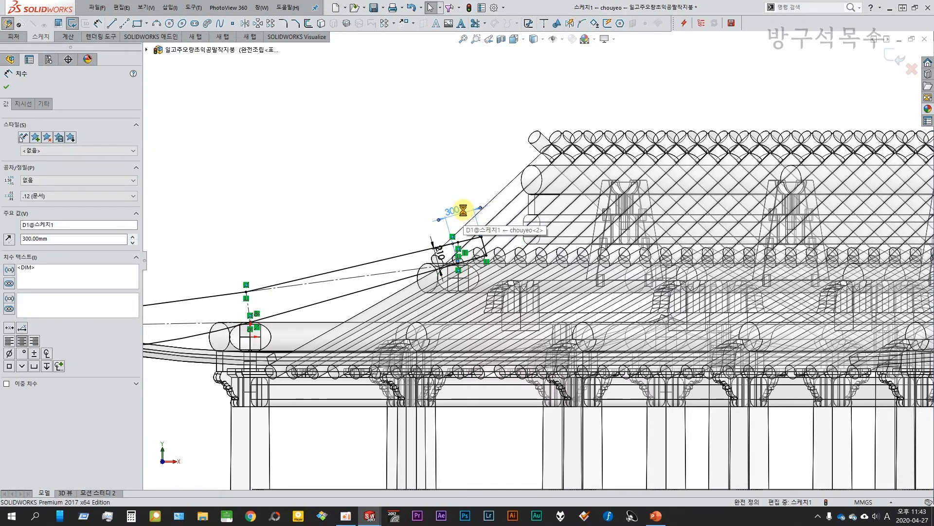
{"action": "key", "text": "ctrl+b"}
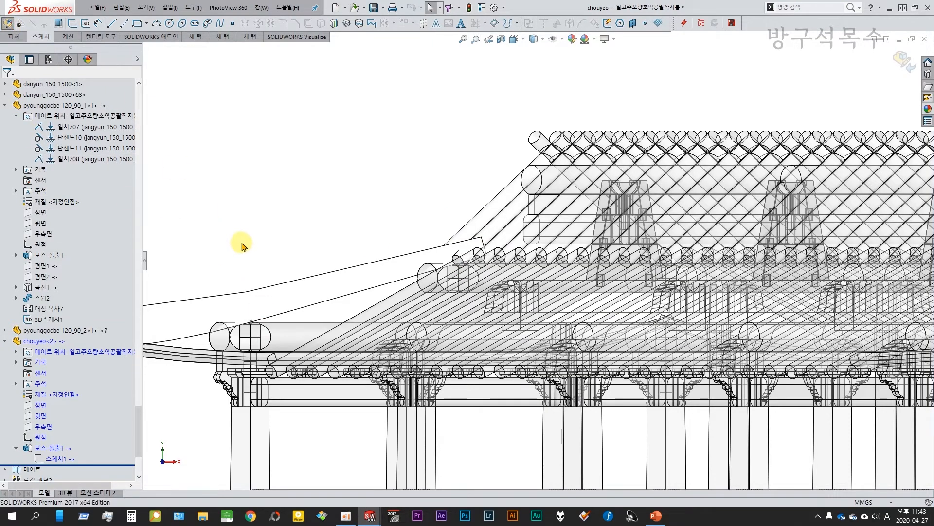
Reopen the chouyeo profile sketch, reduce the 200 mm overhang dimension at its outer tip, and finish editing the part.
{"action": "scroll", "coordinate": [242, 255], "scroll_direction": "up", "scroll_amount": 3}
{"action": "scroll", "coordinate": [254, 296], "scroll_direction": "down", "scroll_amount": 3}
{"action": "left_click", "coordinate": [58, 459]}
{"action": "left_click", "coordinate": [63, 427]}
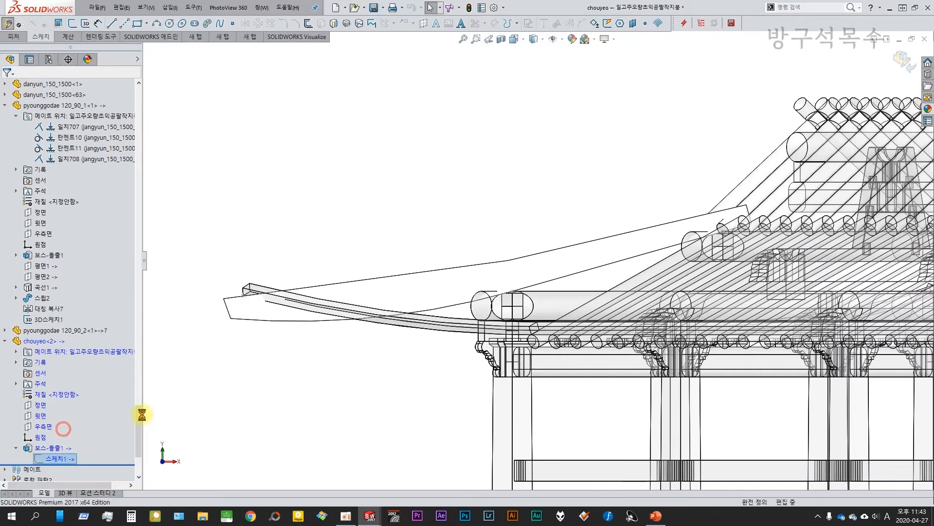
{"action": "scroll", "coordinate": [245, 303], "scroll_direction": "down", "scroll_amount": 4}
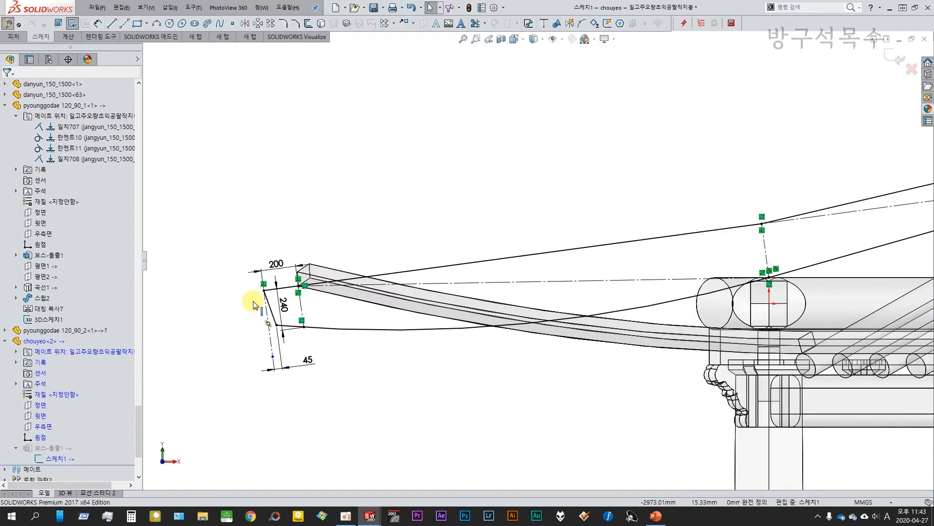
{"action": "double_click", "coordinate": [318, 246]}
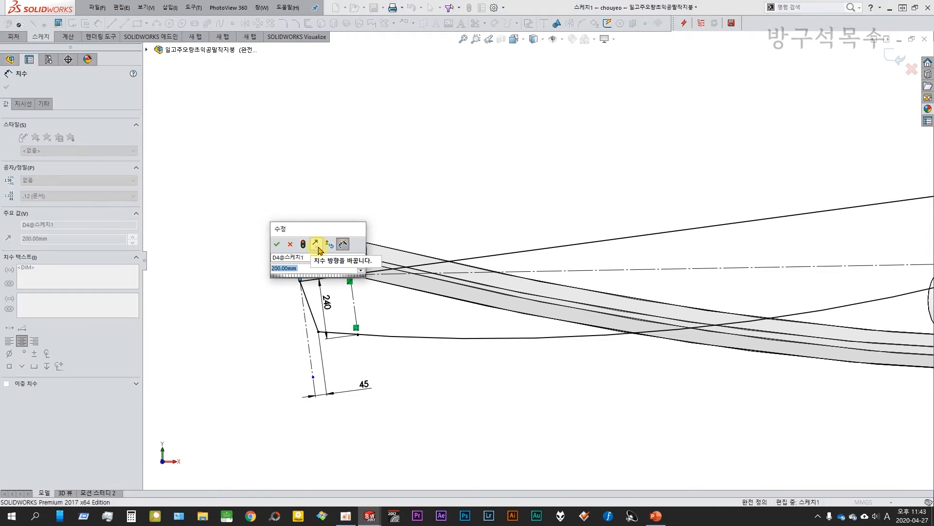
{"action": "key", "text": "Return"}
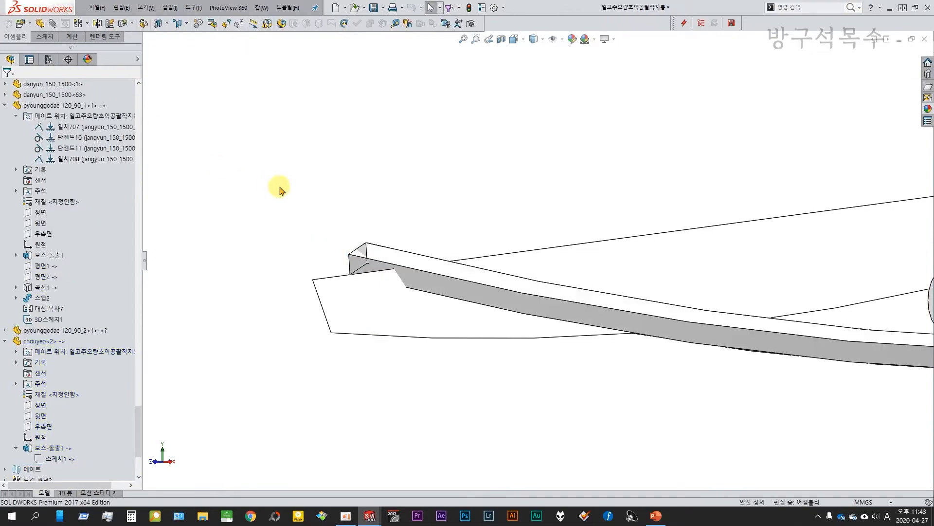
Examine the corner rafter's outer tip against the eave battens up close and in front, top and isometric views.
{"action": "scroll", "coordinate": [334, 229], "scroll_direction": "down", "scroll_amount": 10}
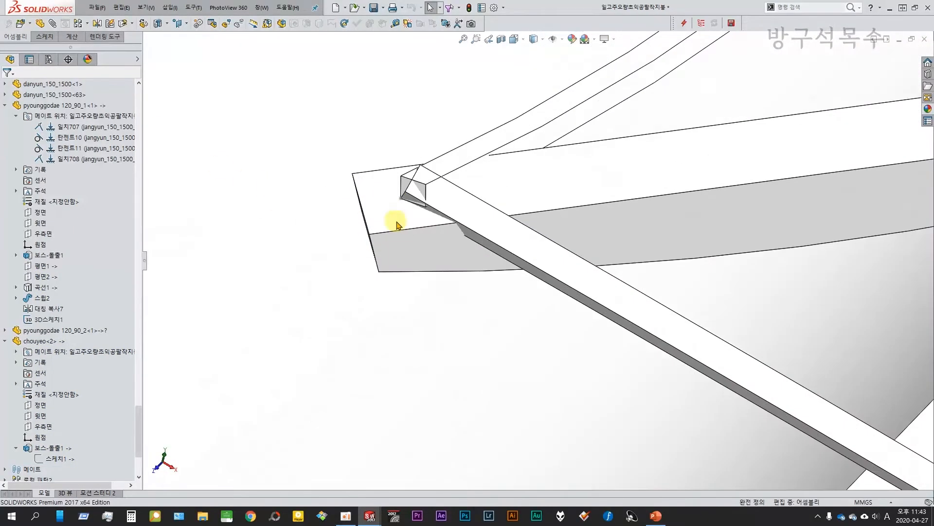
{"action": "middle_click_drag", "start_coordinate": [397, 223], "coordinate": [412, 203]}
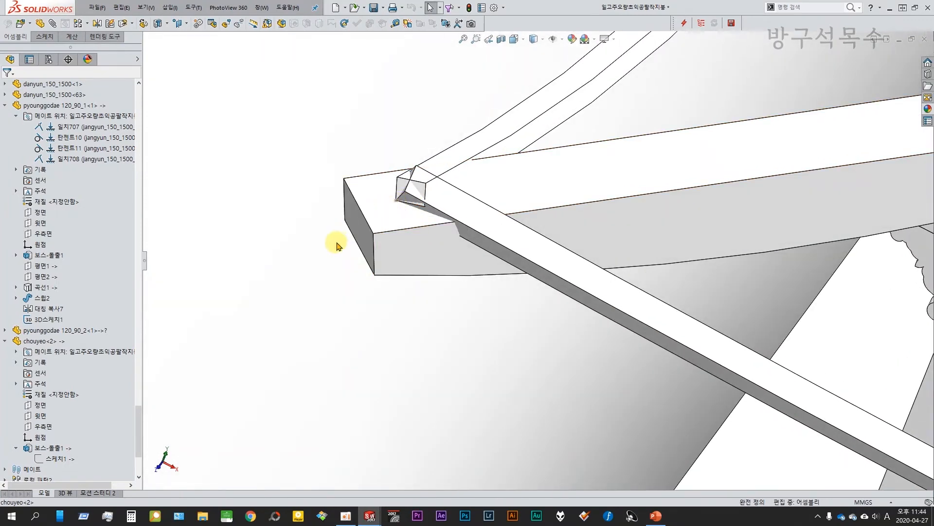
{"action": "middle_click_drag", "start_coordinate": [335, 245], "coordinate": [396, 194]}
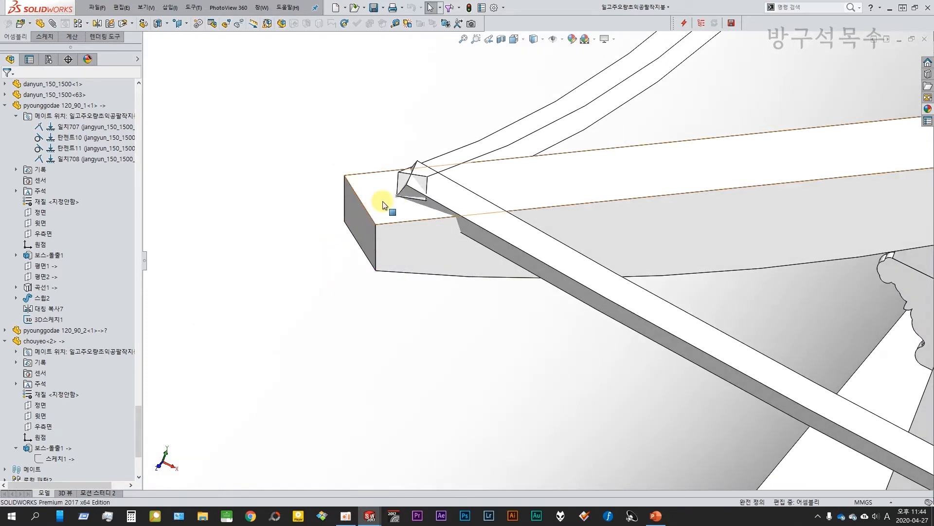
{"action": "middle_click_drag", "start_coordinate": [352, 239], "coordinate": [427, 218]}
{"action": "scroll", "coordinate": [378, 314], "scroll_direction": "down", "scroll_amount": 5}
{"action": "key", "text": "ctrl+1"}
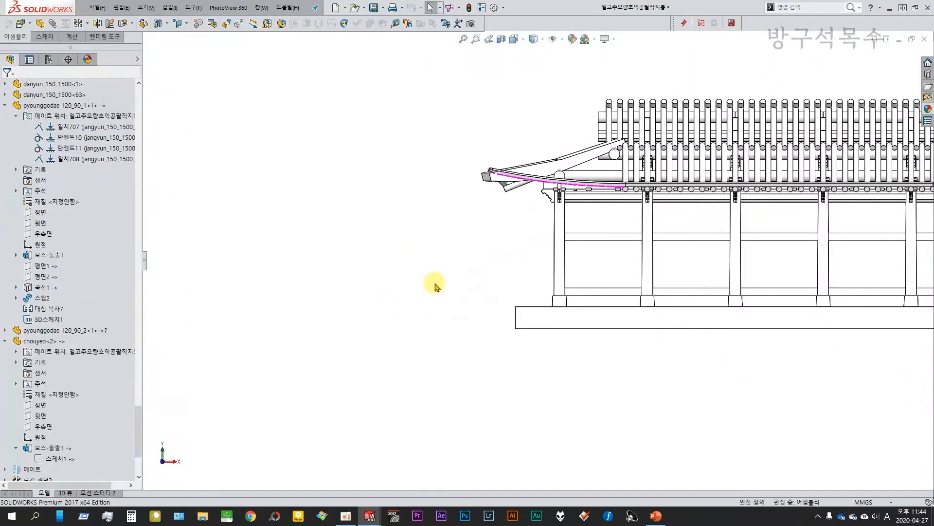
{"action": "key", "text": "ctrl+5"}
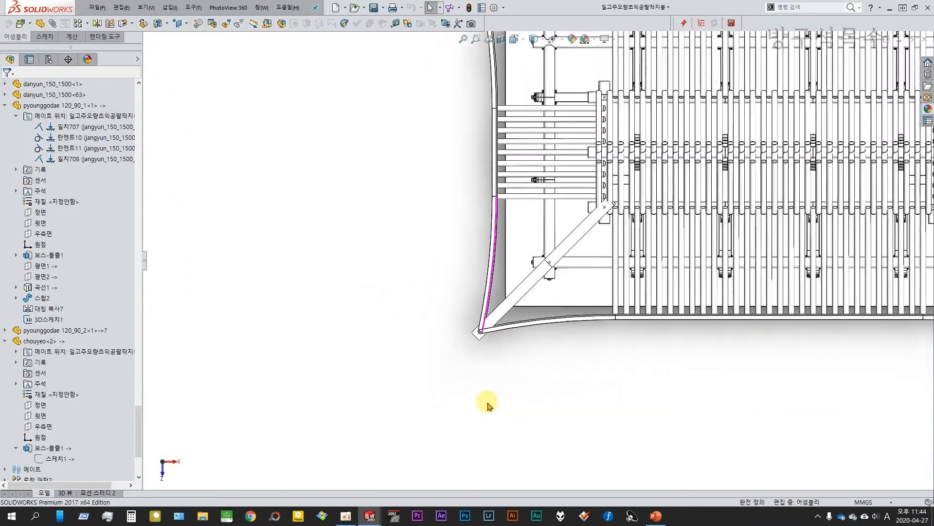
{"action": "key", "text": "ctrl+7"}
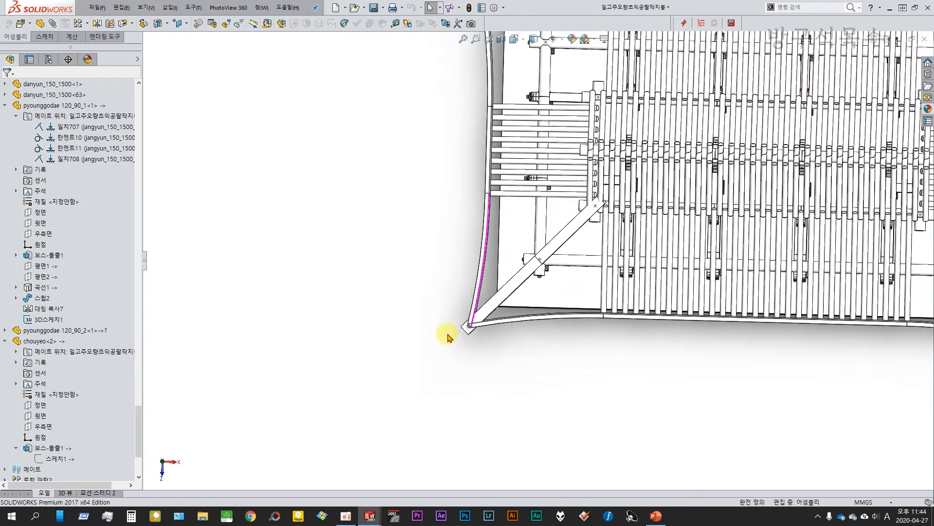
{"action": "scroll", "coordinate": [435, 210], "scroll_direction": "up", "scroll_amount": 5}
{"action": "scroll", "coordinate": [435, 210], "scroll_direction": "up", "scroll_amount": 2}
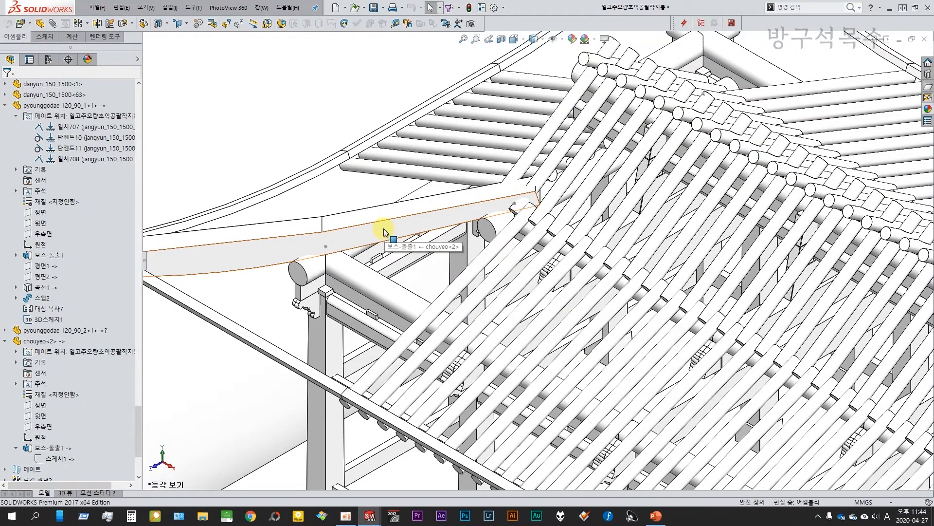
{"action": "scroll", "coordinate": [385, 232], "scroll_direction": "down", "scroll_amount": 5}
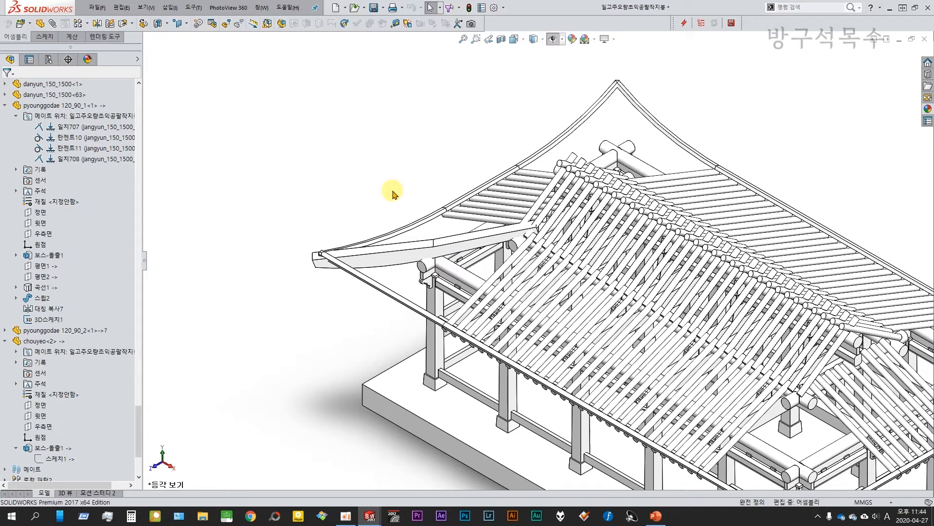
{"action": "scroll", "coordinate": [402, 185], "scroll_direction": "down", "scroll_amount": 2}
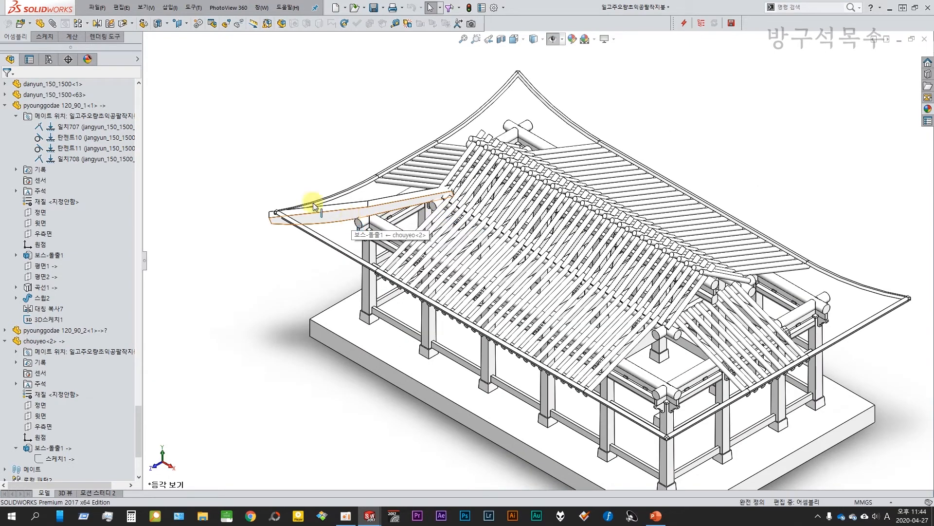
Mirror the chouyeo corner rafter component about the assembly's Front plane (정면).
{"action": "scroll", "coordinate": [36, 138], "scroll_direction": "up", "scroll_amount": 10}
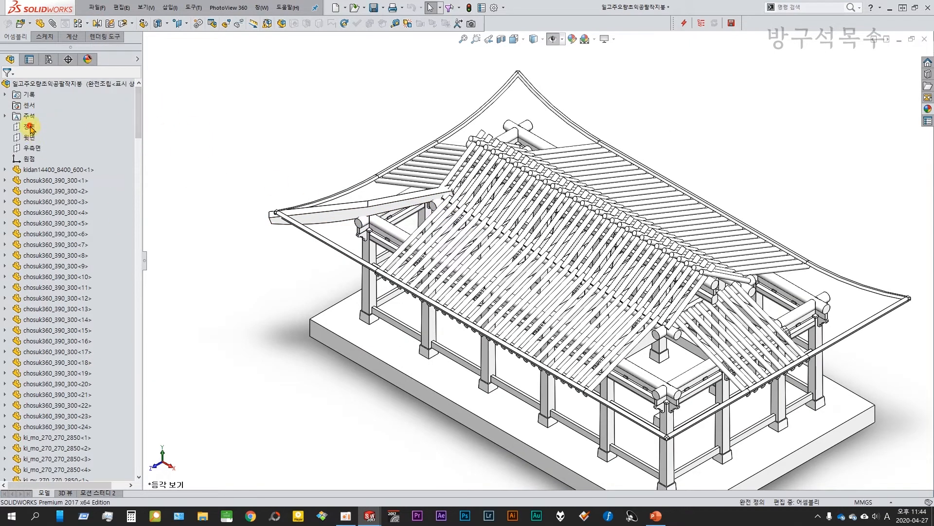
{"action": "left_click", "coordinate": [29, 126]}
{"action": "left_click", "coordinate": [97, 24]}
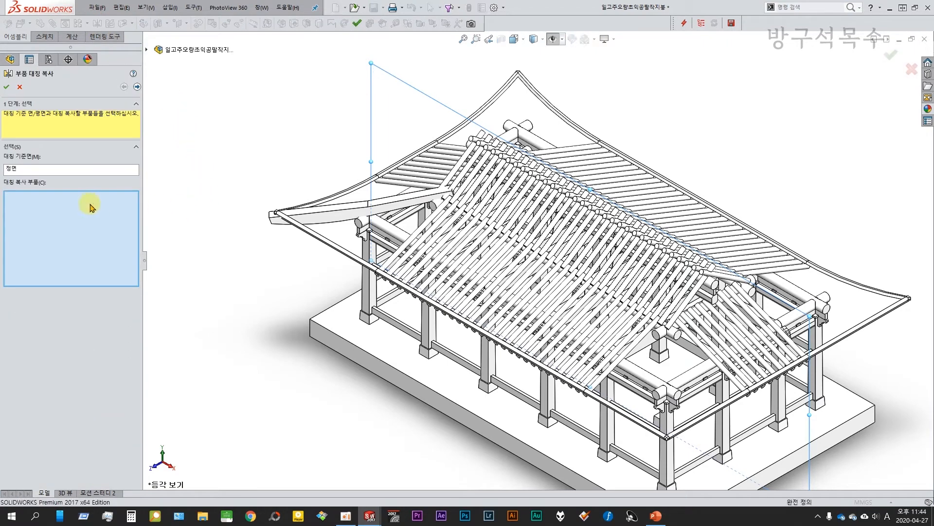
{"action": "left_click", "coordinate": [276, 222]}
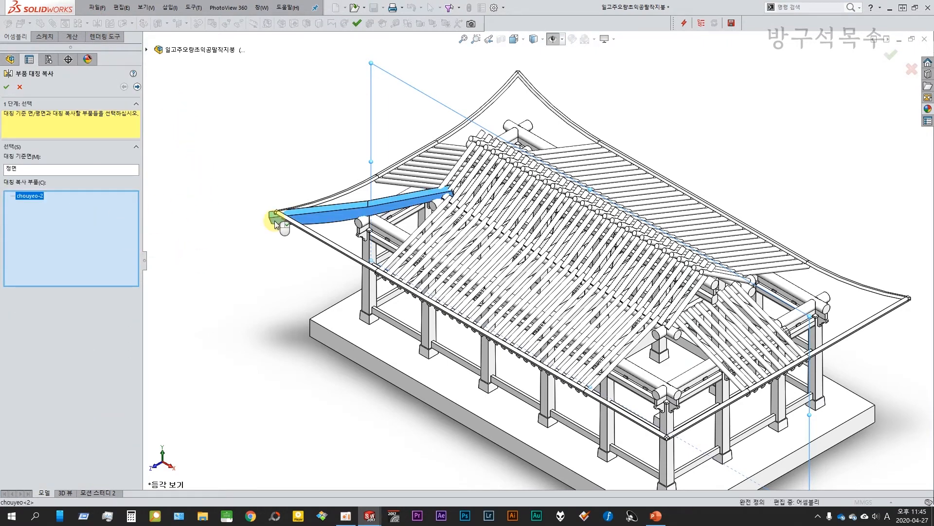
{"action": "right_click", "coordinate": [276, 224]}
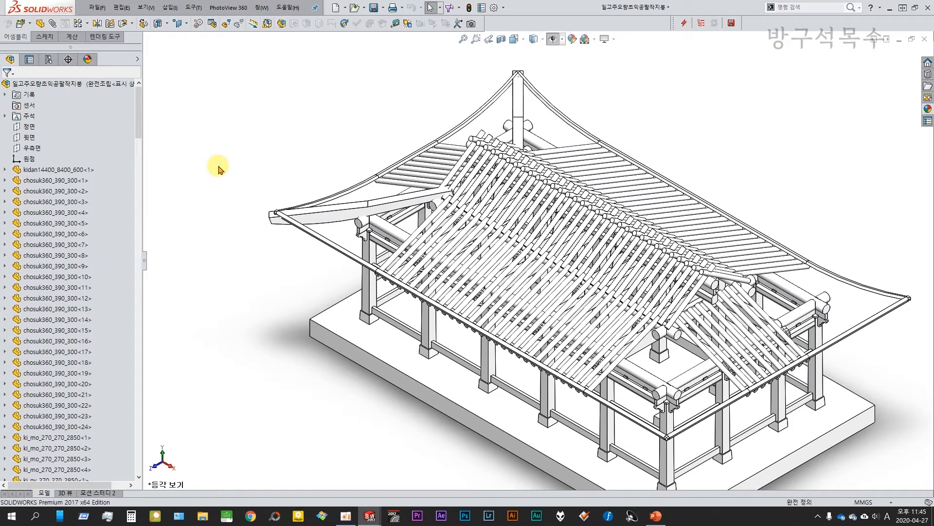
Mirror both chouyeo corner rafters about the assembly's Right plane (우측면) to the opposite end of the roof.
{"action": "left_click", "coordinate": [32, 148]}
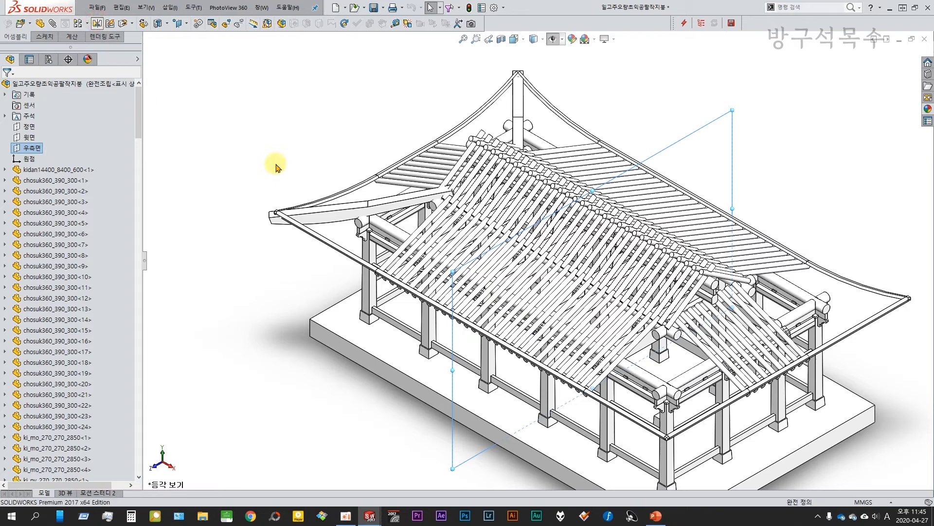
{"action": "key", "text": "Return"}
{"action": "left_click", "coordinate": [519, 106]}
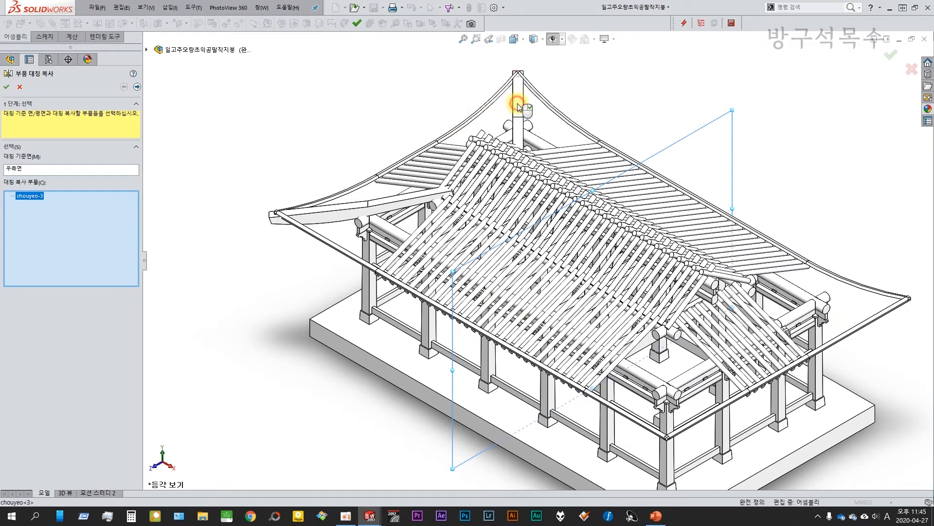
{"action": "left_click", "coordinate": [287, 212]}
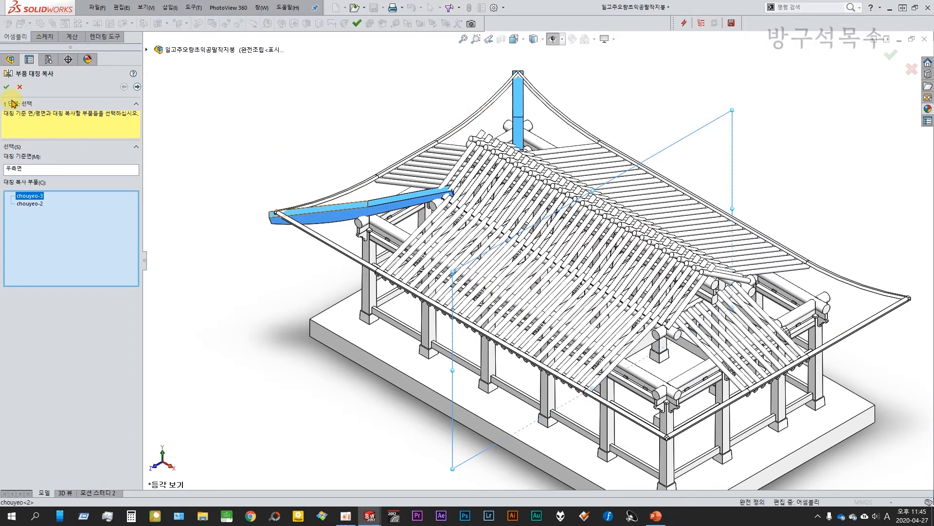
{"action": "left_click", "coordinate": [6, 87]}
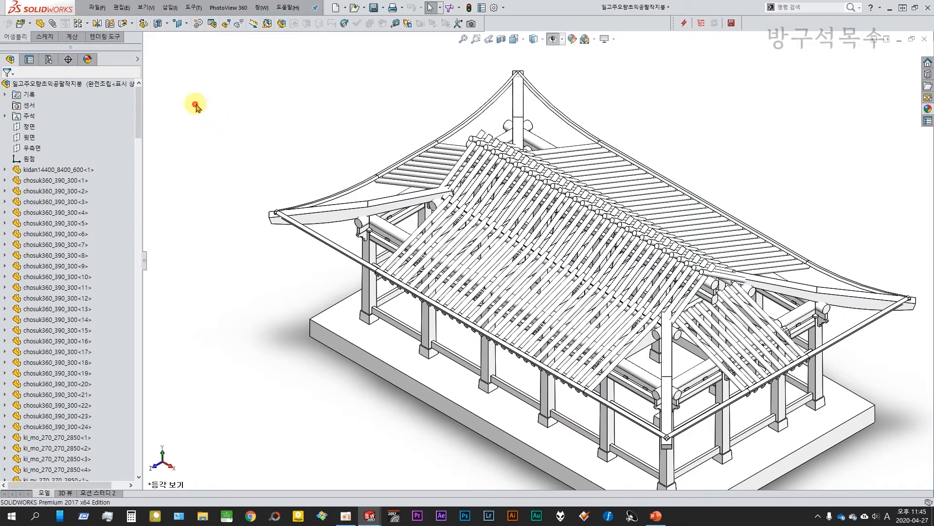
Save the roof assembly and show the whole building in front and isometric views.
{"action": "left_click", "coordinate": [375, 7]}
{"action": "key", "text": "ctrl+1"}
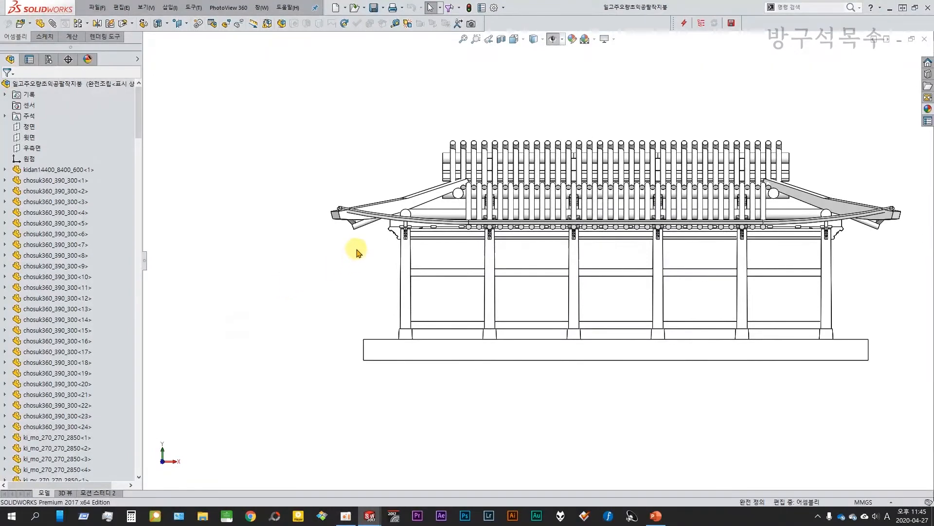
{"action": "key", "text": "ctrl+7"}
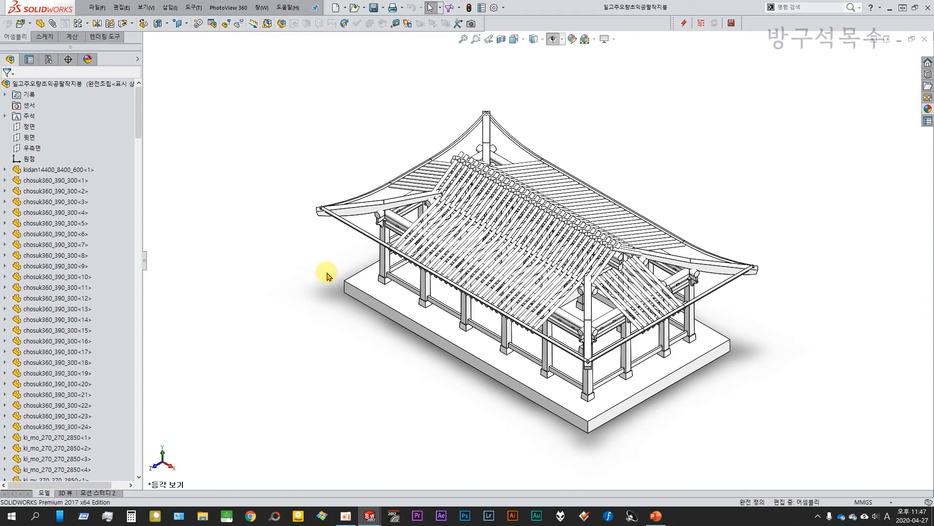
Examine the mirrored chouyeo corner rafters in front, isometric and top views, including a close-up of one rafter where it crosses the corner purlins.
{"action": "middle_click_drag", "start_coordinate": [292, 305], "coordinate": [311, 282]}
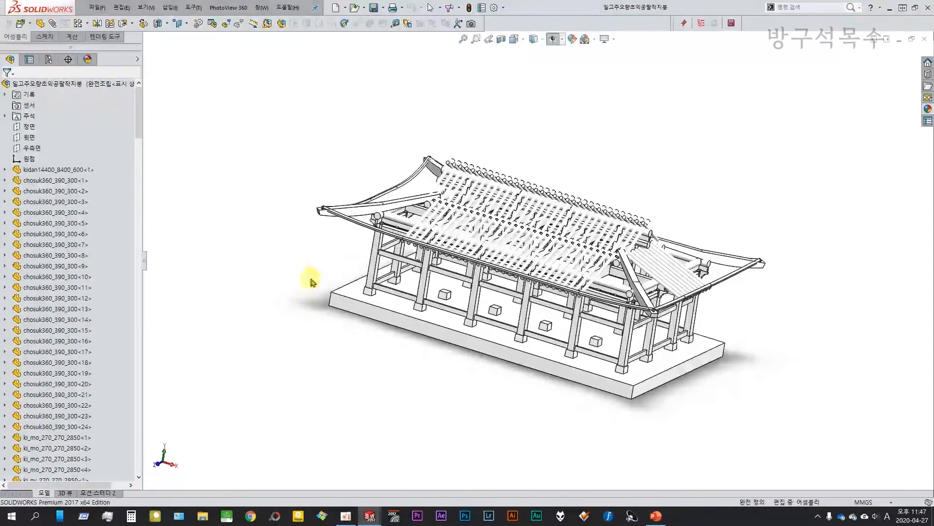
{"action": "key", "text": "ctrl+1"}
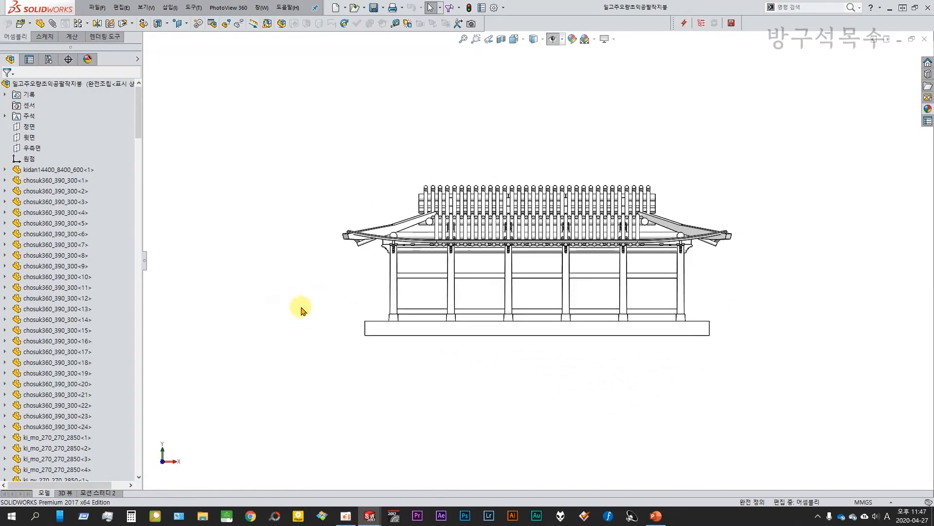
{"action": "key", "text": "ctrl+7"}
{"action": "scroll", "coordinate": [392, 215], "scroll_direction": "down", "scroll_amount": 5}
{"action": "scroll", "coordinate": [408, 219], "scroll_direction": "down", "scroll_amount": 3}
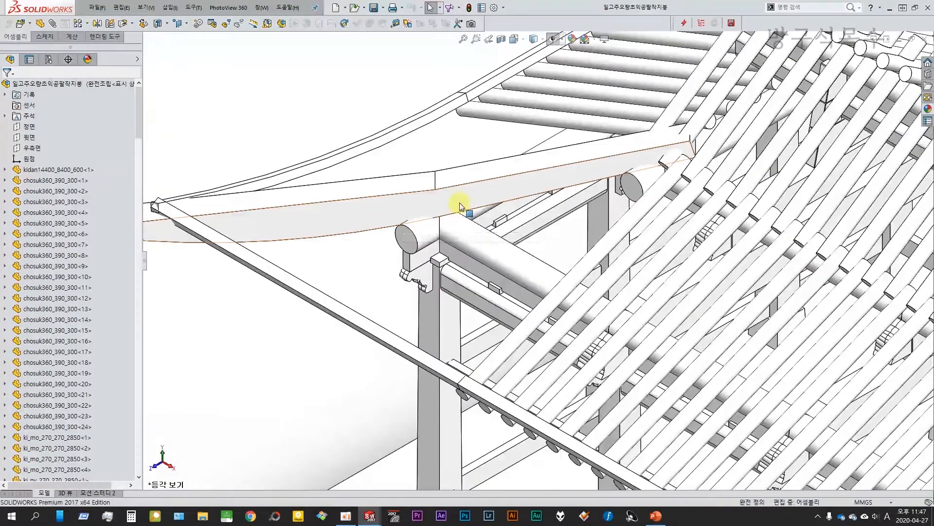
{"action": "left_click", "coordinate": [454, 204]}
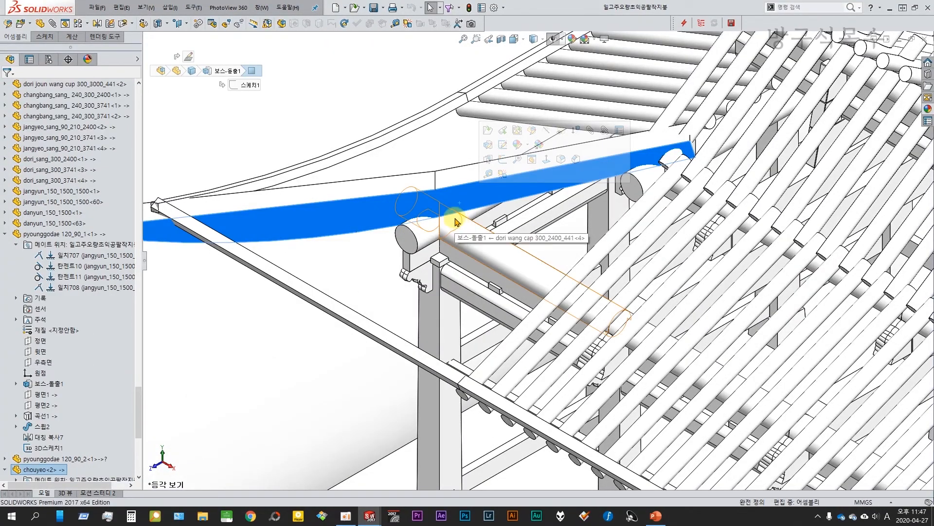
{"action": "scroll", "coordinate": [457, 339], "scroll_direction": "up", "scroll_amount": 8}
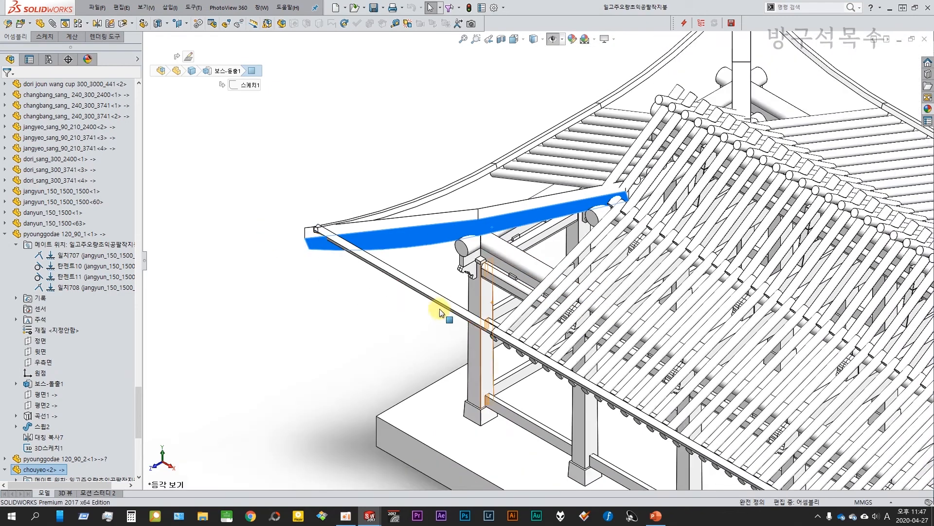
{"action": "left_click", "coordinate": [408, 307]}
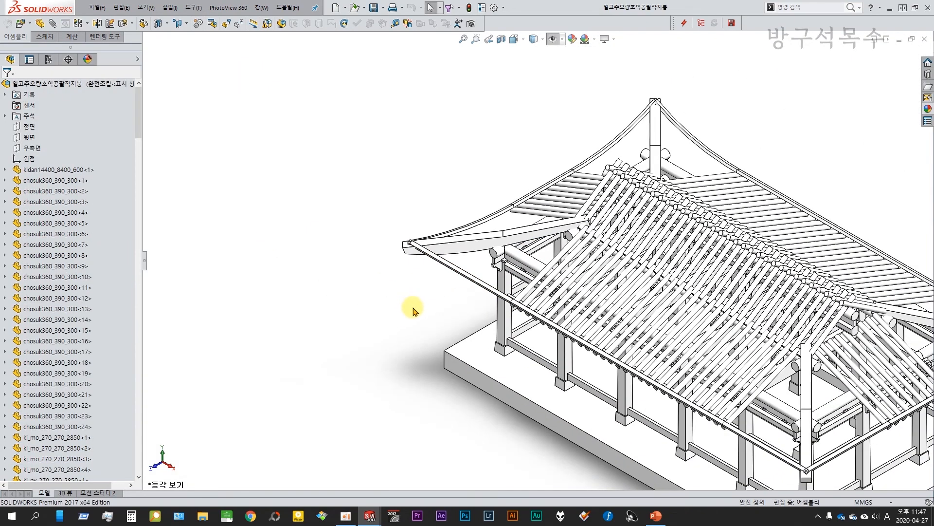
{"action": "key", "text": "ctrl+5"}
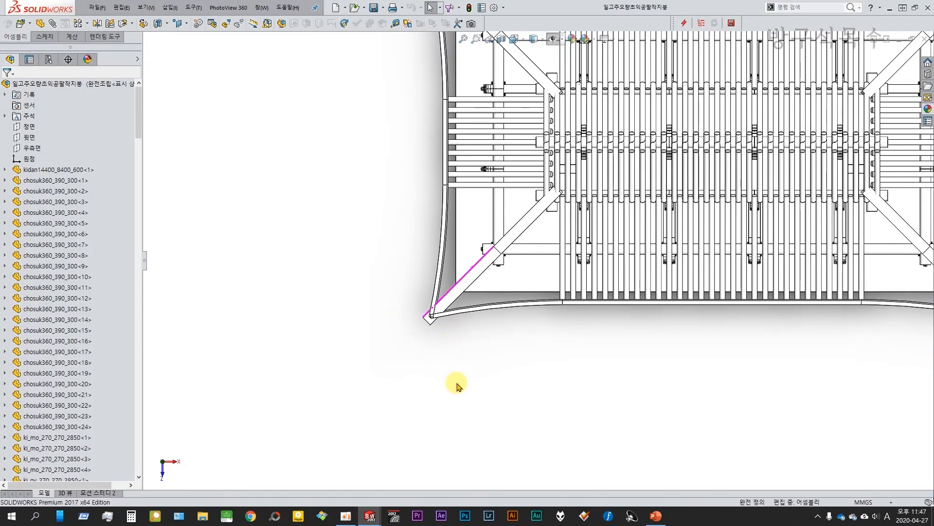
{"action": "scroll", "coordinate": [452, 312], "scroll_direction": "up", "scroll_amount": 3}
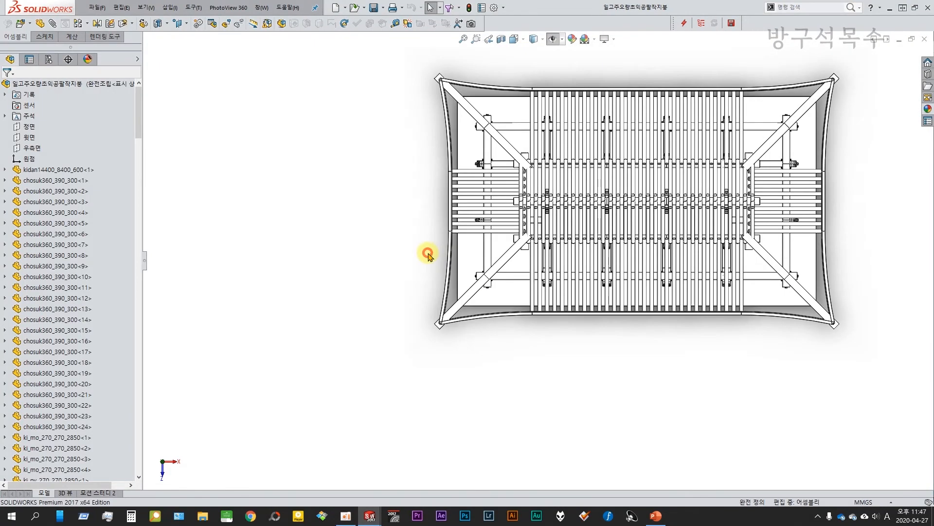
{"action": "key", "text": "ctrl+7"}
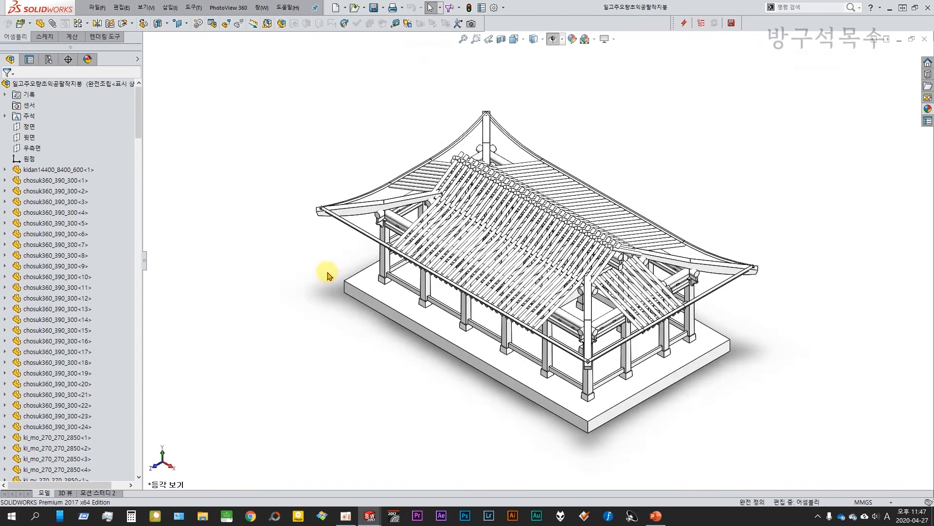